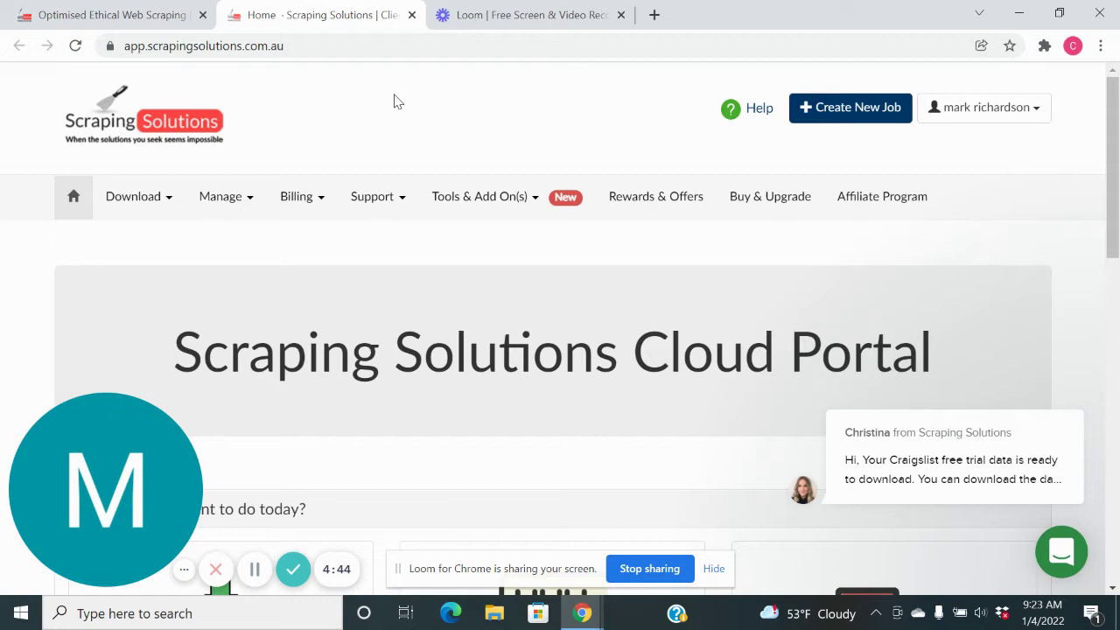
Step: Open the Billing menu in the top navigation bar to show its options
{"action": "left_click", "coordinate": [320, 204]}
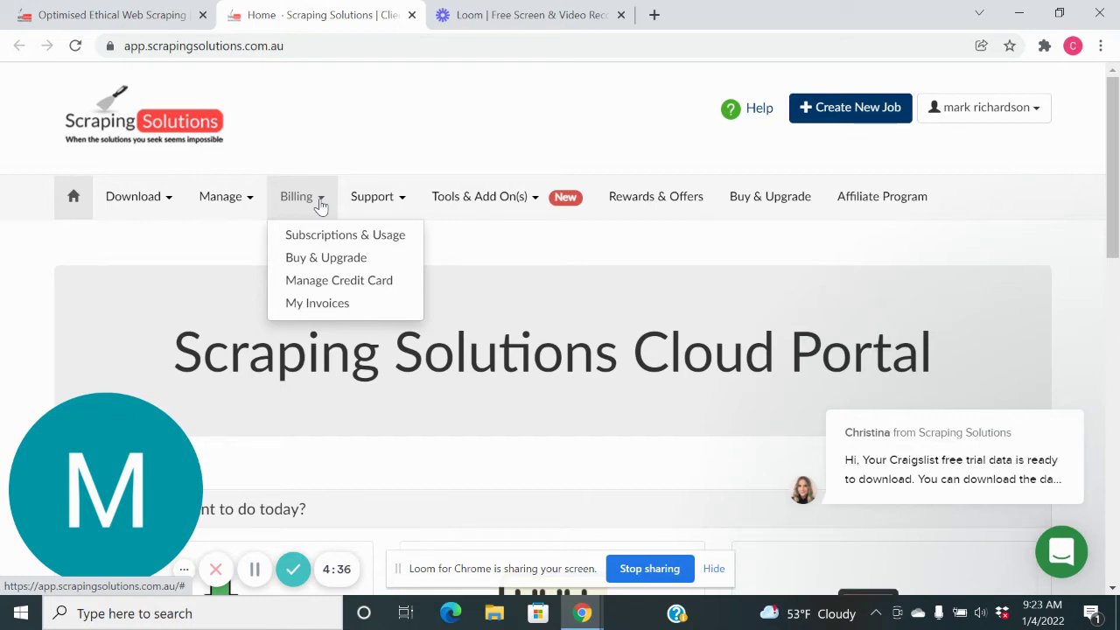
Step: Go to Buy & Upgrade and select the Zillow data package
{"action": "left_click", "coordinate": [298, 259]}
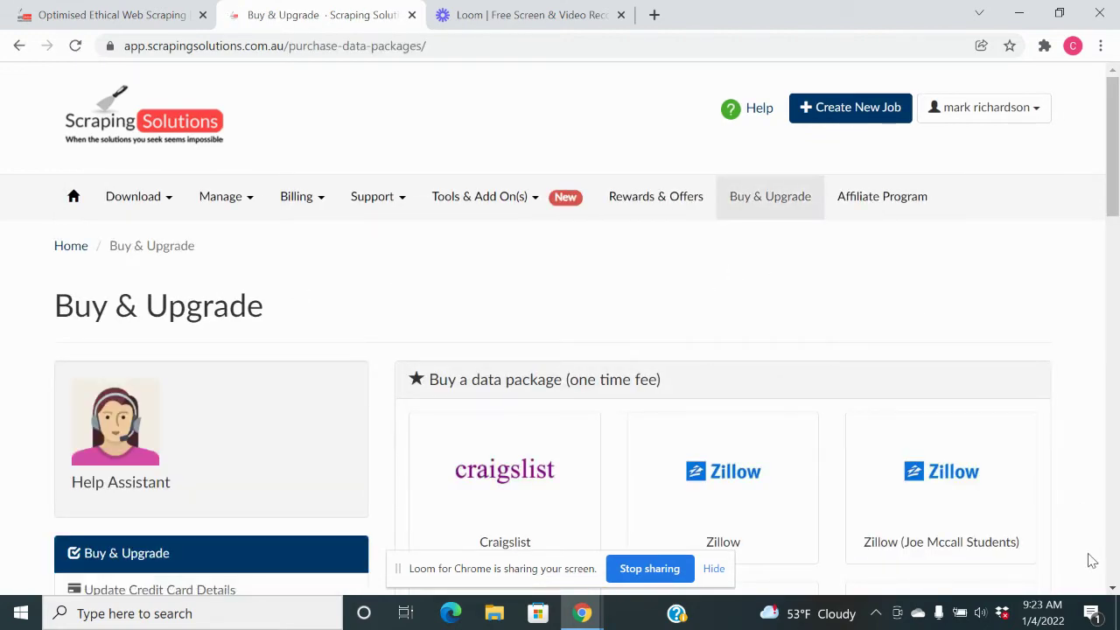
{"action": "scroll", "coordinate": [1112, 589], "scroll_direction": "down", "scroll_amount": 3}
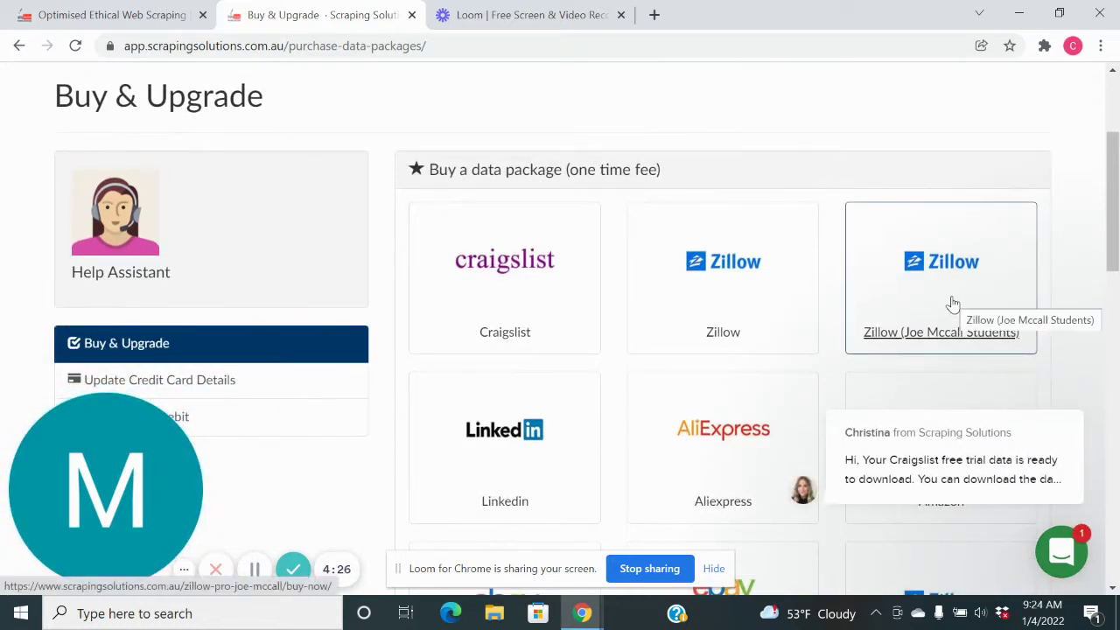
{"action": "left_click", "coordinate": [711, 305]}
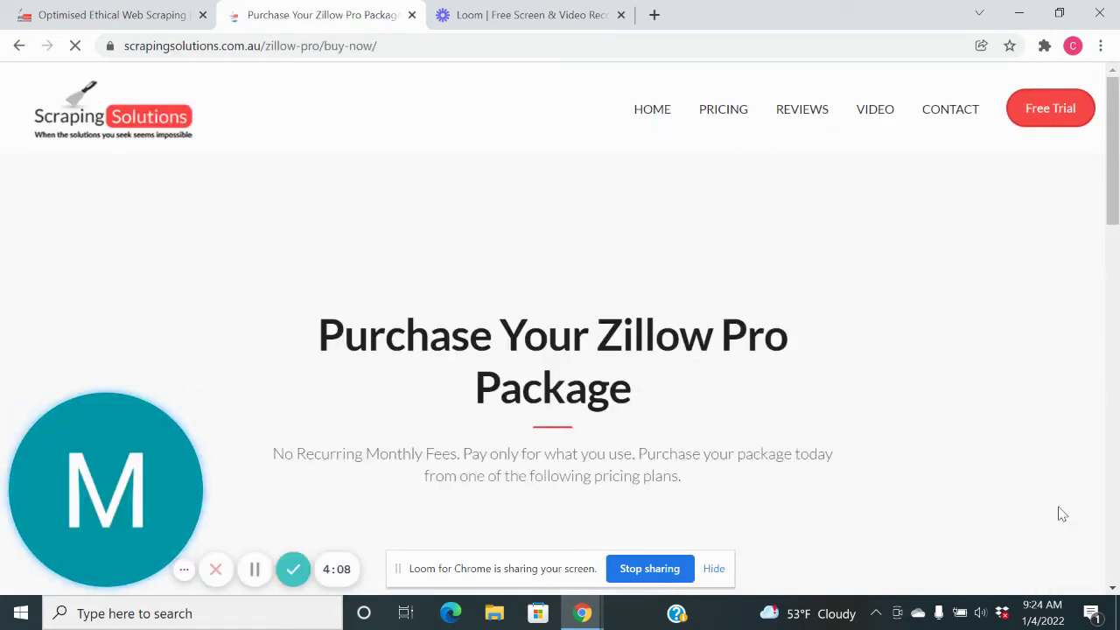
Step: Scroll through the Zillow Pro plans (Starter $99, Best Value $149, Professional $199, Enterprise) and back up
{"action": "scroll", "coordinate": [1111, 592], "scroll_direction": "down", "scroll_amount": 4}
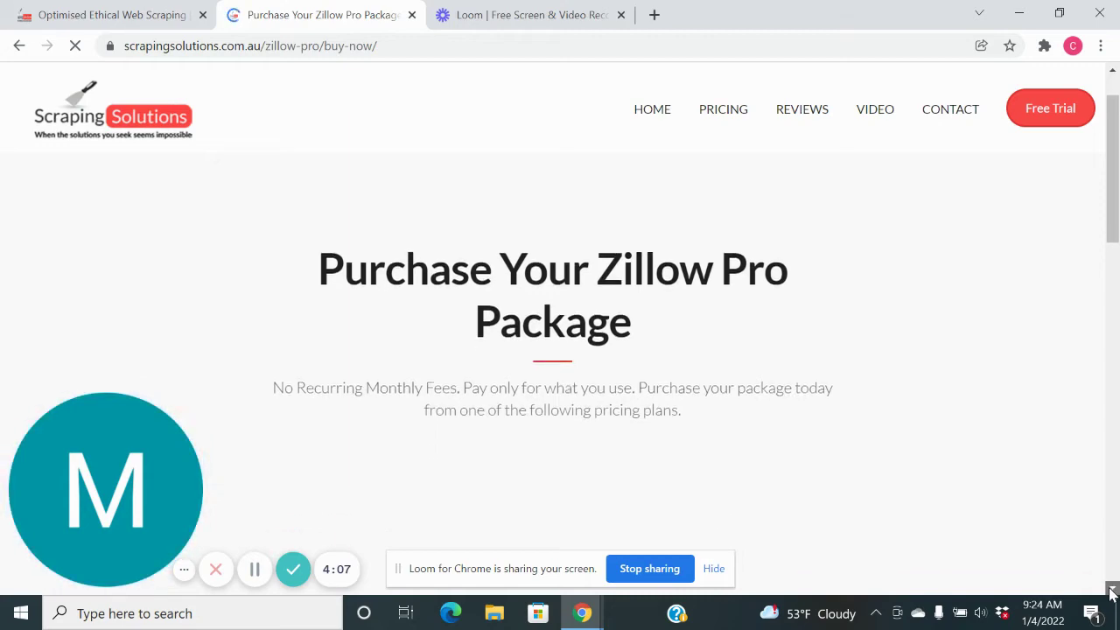
{"action": "scroll", "coordinate": [1111, 593], "scroll_direction": "down", "scroll_amount": 4}
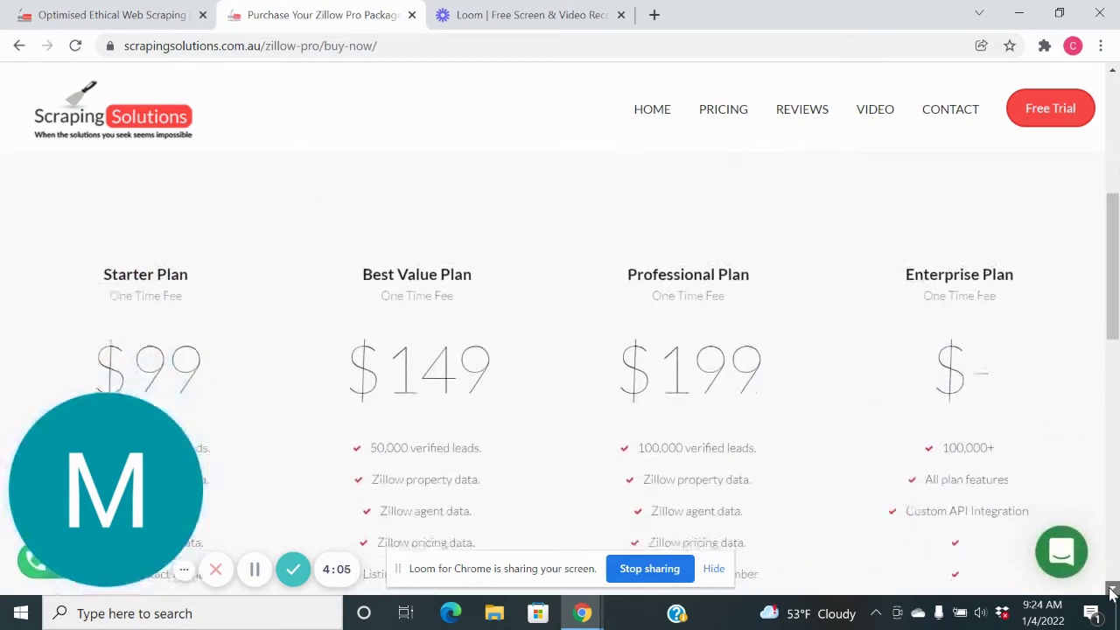
{"action": "scroll", "coordinate": [1112, 592], "scroll_direction": "down", "scroll_amount": 3}
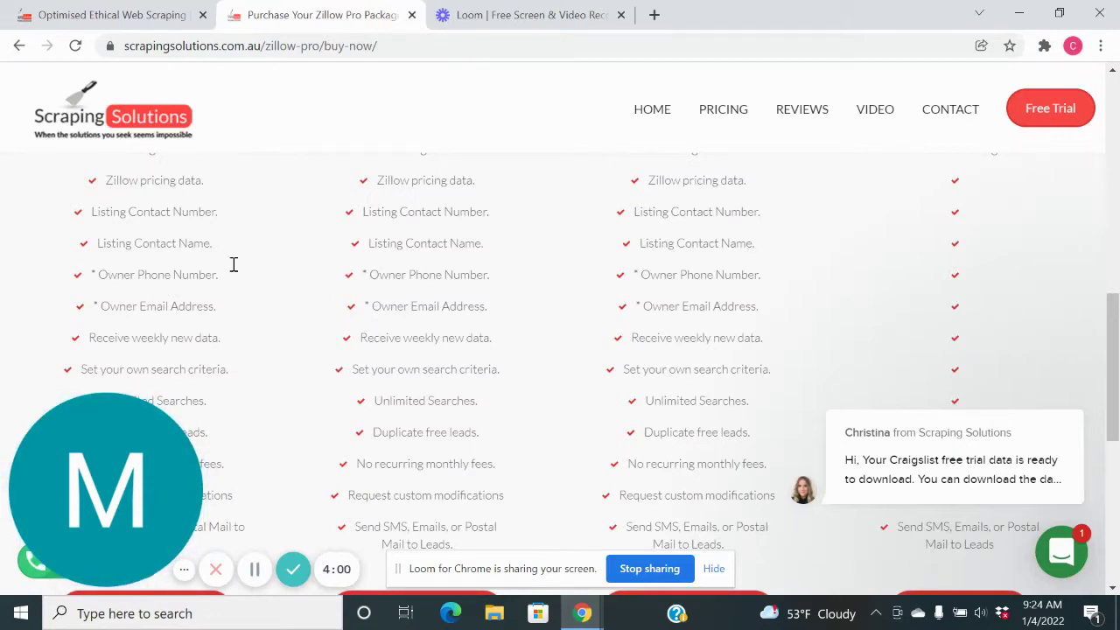
{"action": "scroll", "coordinate": [1114, 70], "scroll_direction": "up", "scroll_amount": 3}
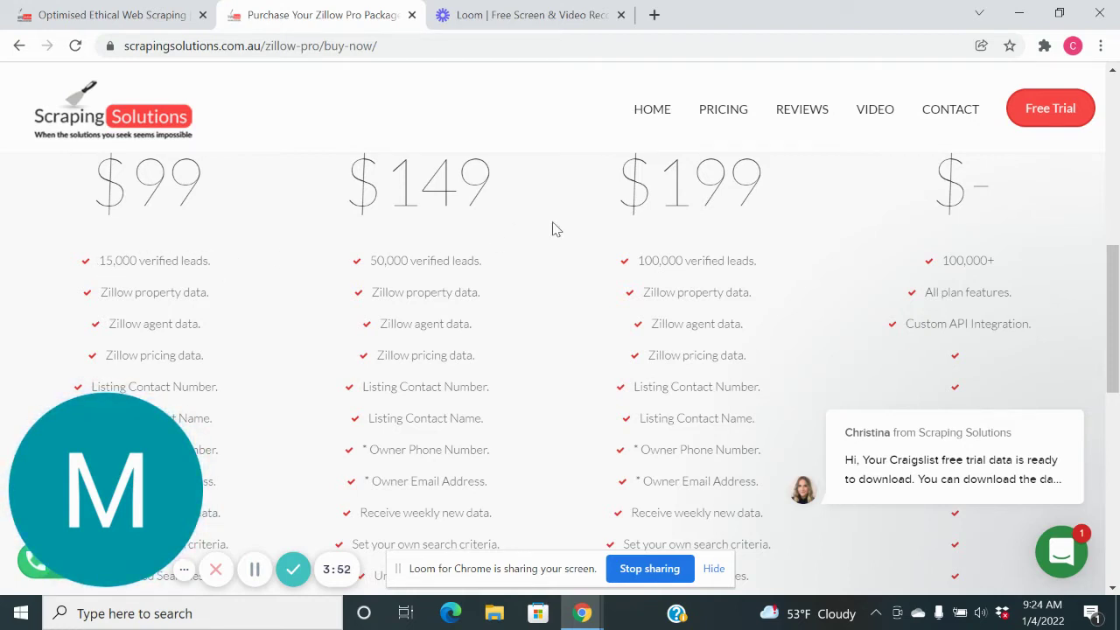
{"action": "left_click", "coordinate": [1113, 72]}
{"action": "left_click", "coordinate": [1114, 72]}
{"action": "left_click", "coordinate": [1113, 72]}
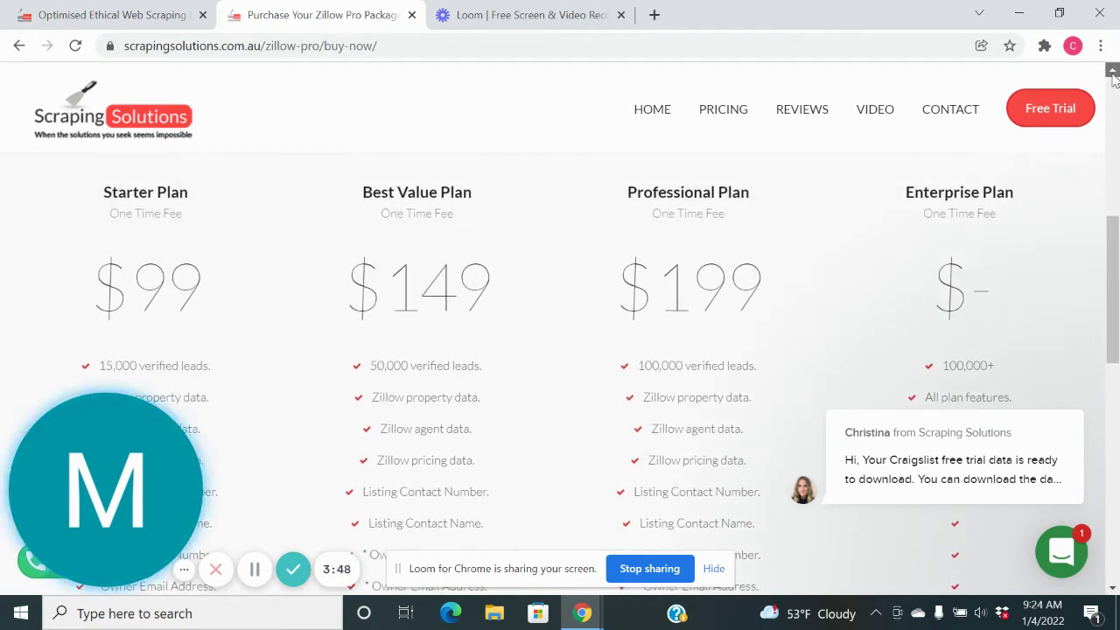
{"action": "left_click", "coordinate": [1113, 71]}
{"action": "left_click", "coordinate": [1114, 72]}
{"action": "left_click", "coordinate": [1113, 72]}
{"action": "left_click", "coordinate": [1113, 72]}
{"action": "left_click", "coordinate": [1113, 71]}
{"action": "left_click", "coordinate": [1113, 72]}
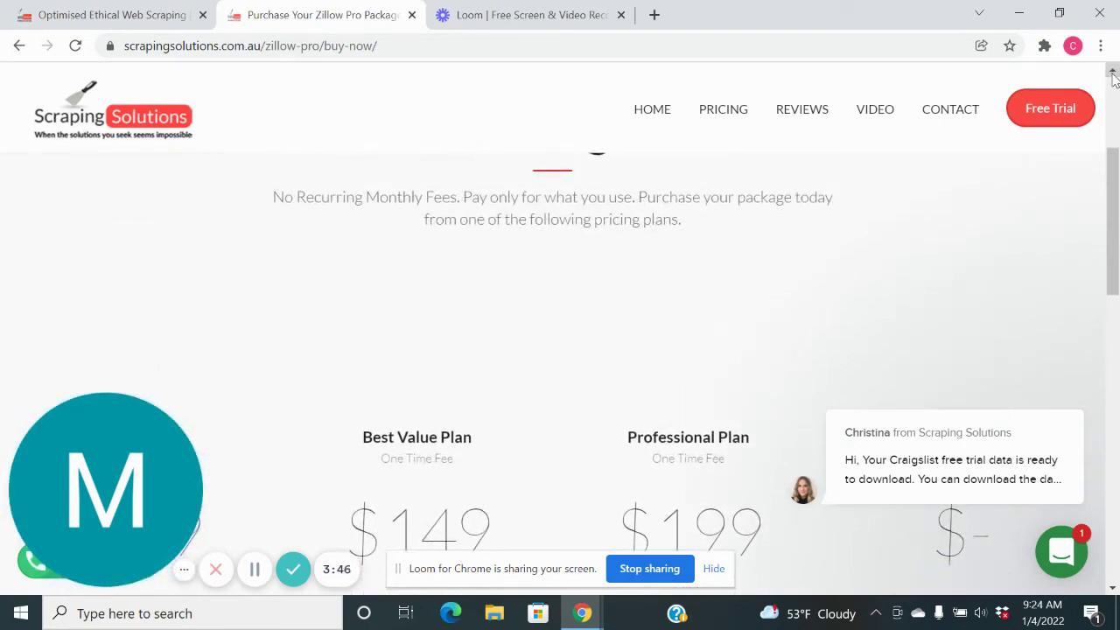
Step: Return to the portal home page and start a new data extraction job
{"action": "left_click", "coordinate": [19, 49]}
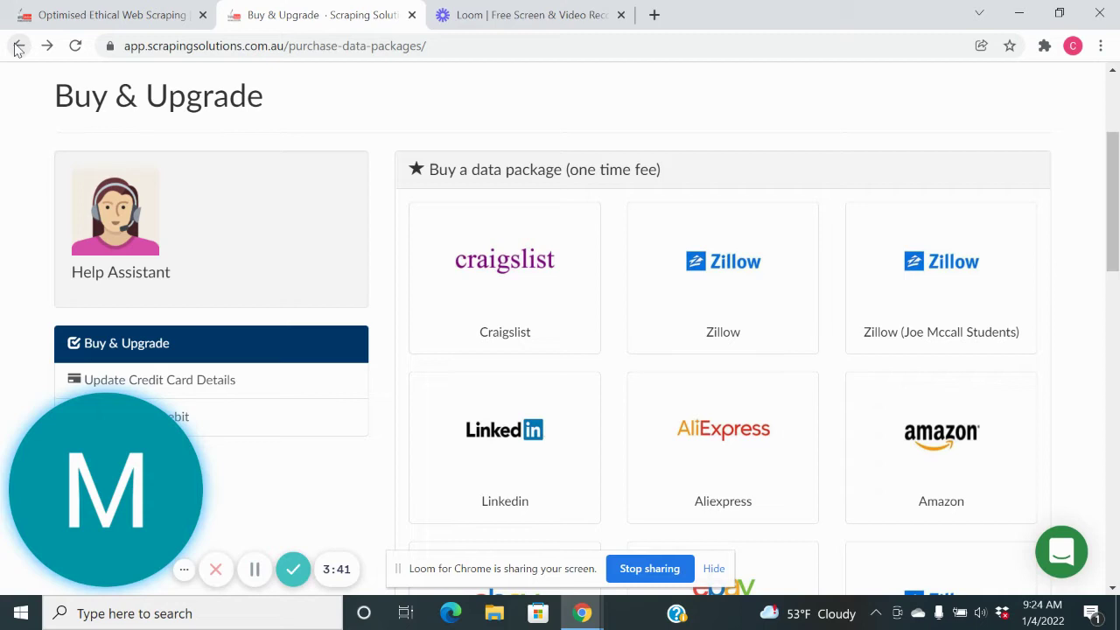
{"action": "left_click", "coordinate": [17, 47]}
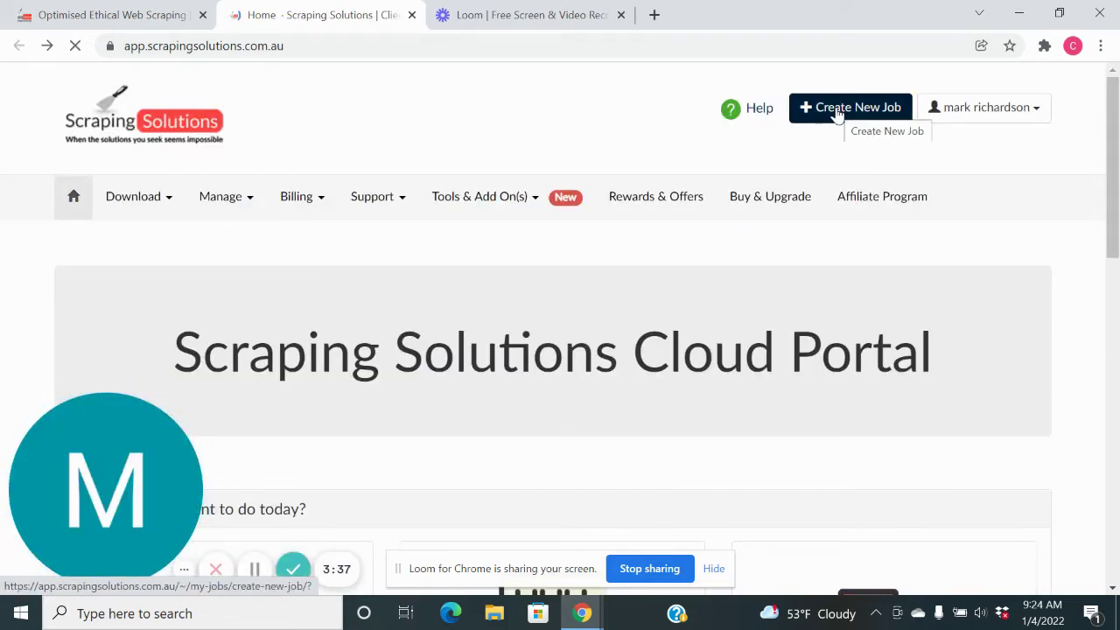
{"action": "left_click", "coordinate": [837, 112]}
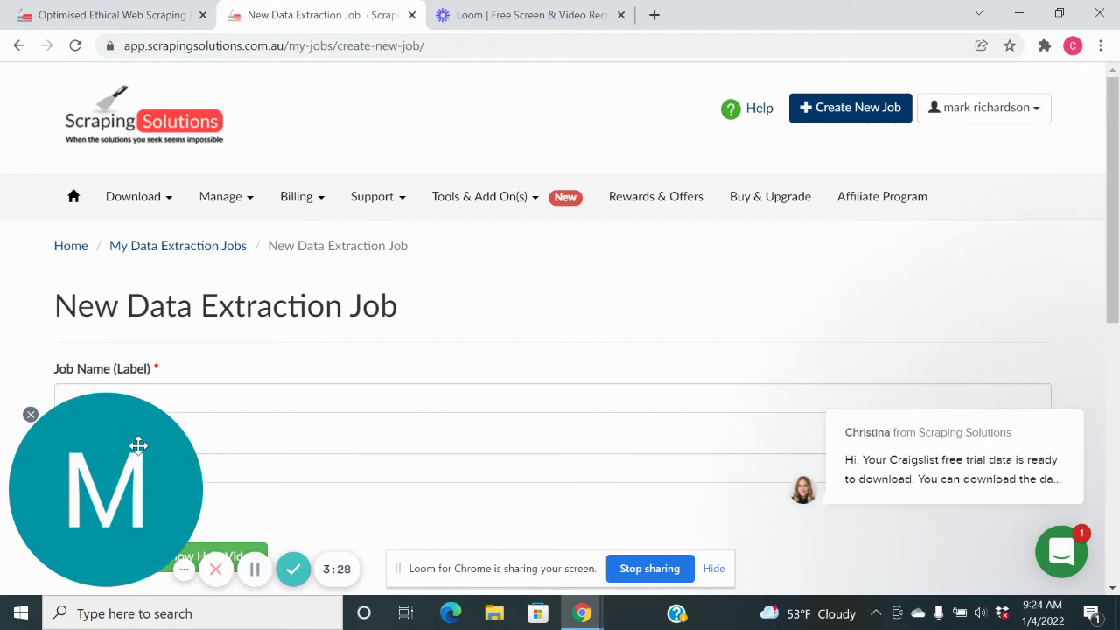
Step: Name the job 'Ark', select Zillow as the website, and scroll to the search filters
{"action": "left_click_drag", "start_coordinate": [137, 447], "coordinate": [926, 130]}
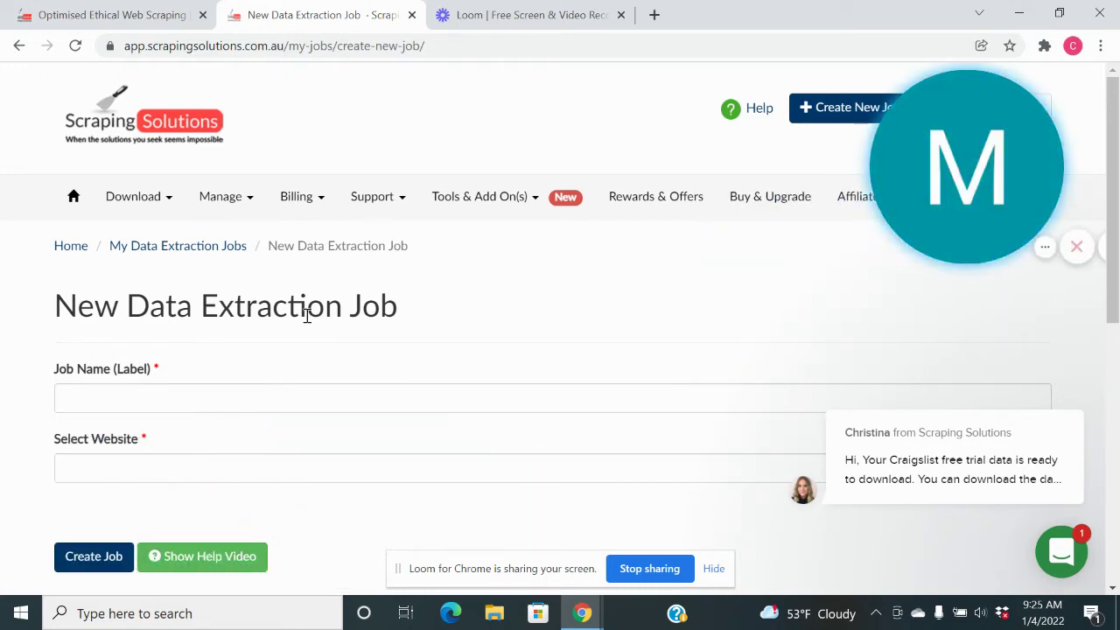
{"action": "left_click", "coordinate": [78, 401]}
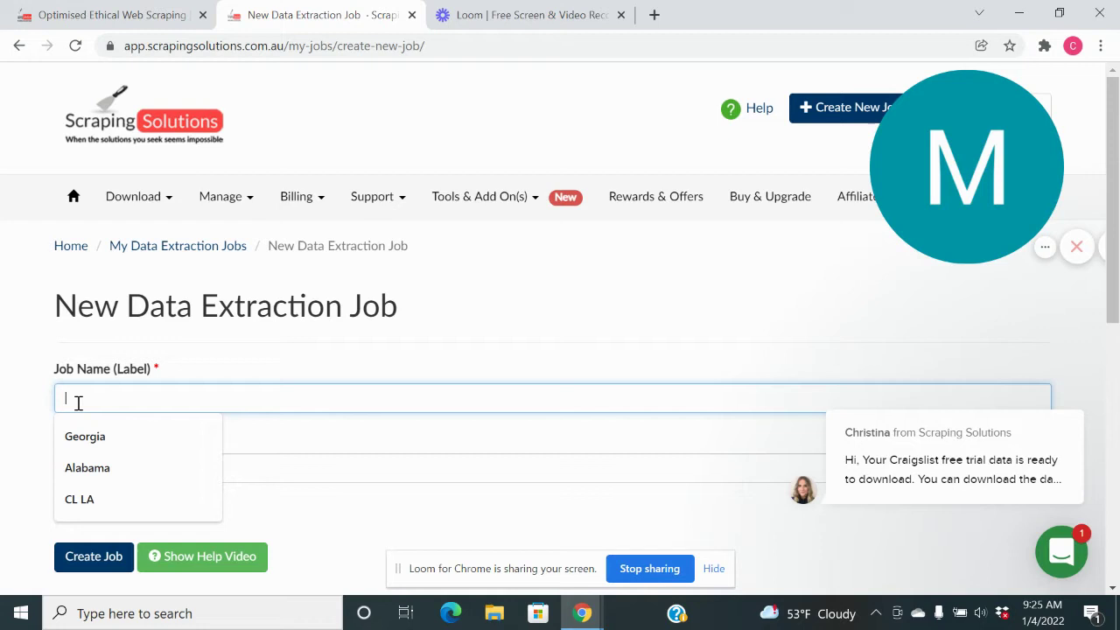
{"action": "type", "text": "Ar"}
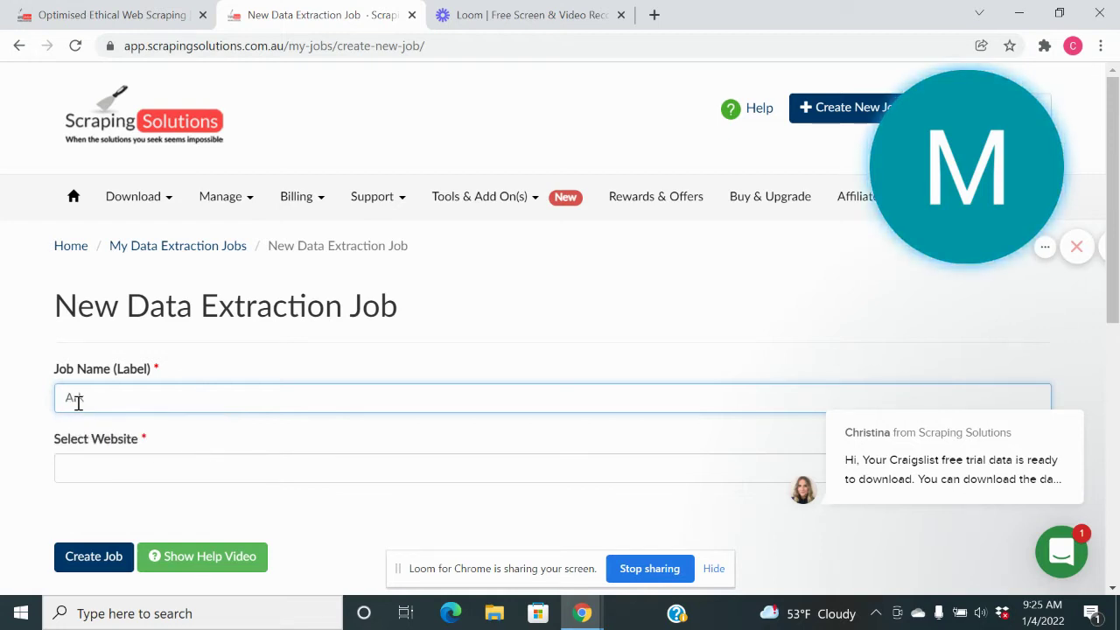
{"action": "type", "text": "k"}
{"action": "left_click", "coordinate": [94, 478]}
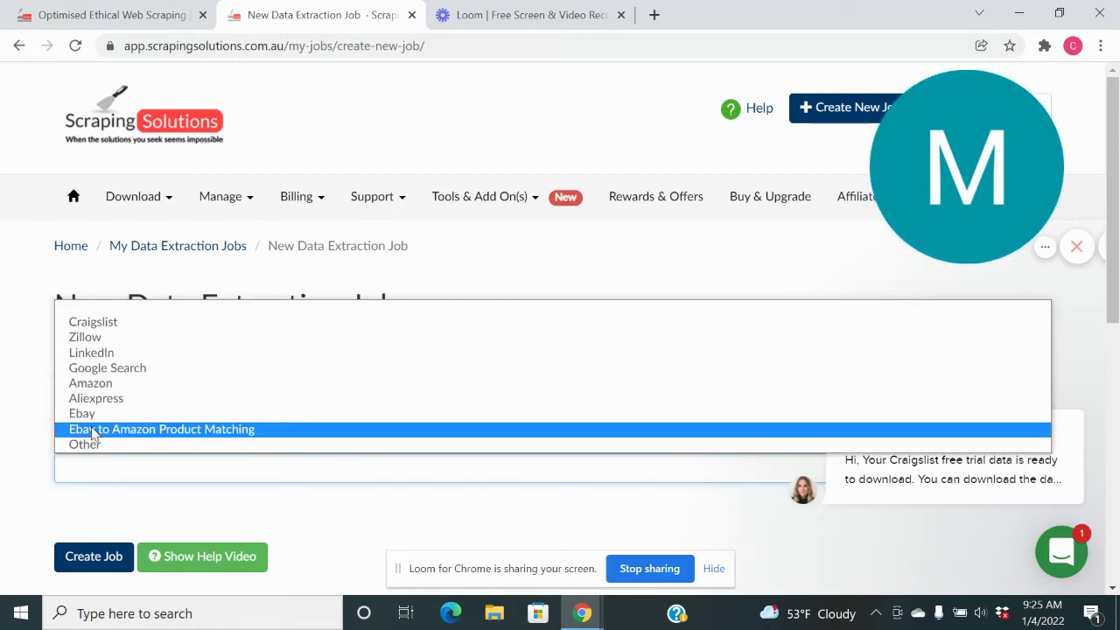
{"action": "left_click", "coordinate": [88, 341]}
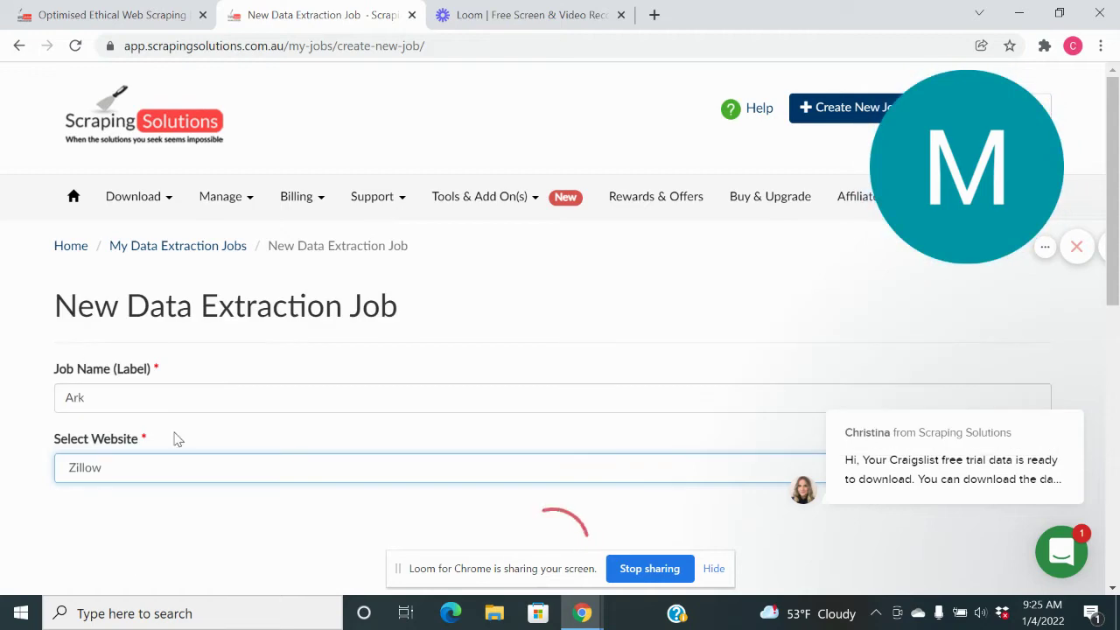
{"action": "left_click", "coordinate": [1114, 588]}
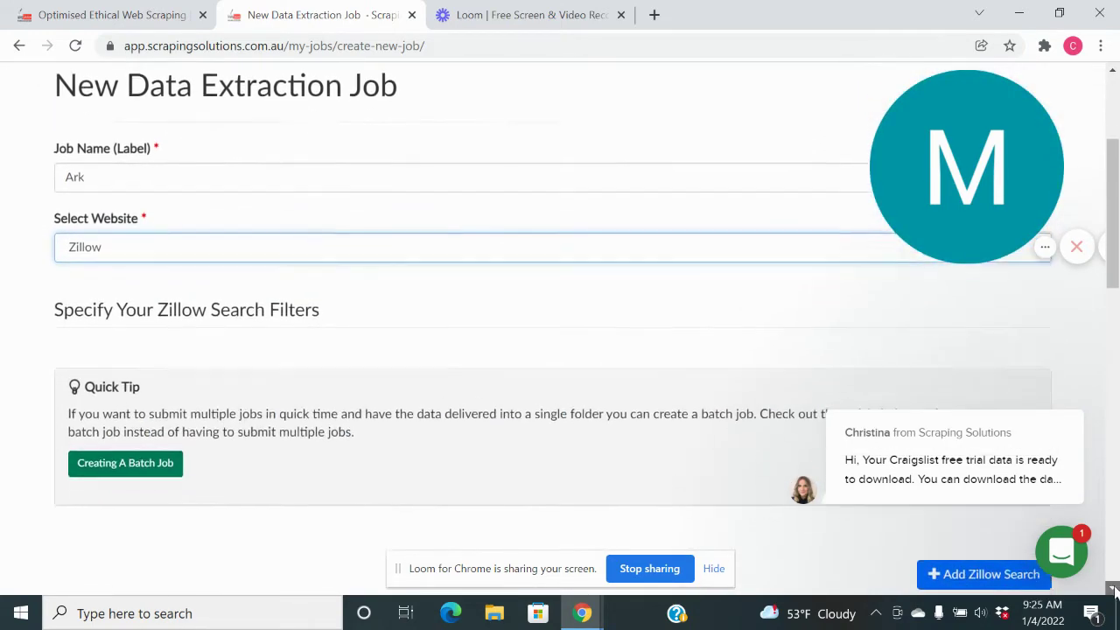
{"action": "scroll", "coordinate": [1114, 588], "scroll_direction": "down", "scroll_amount": 4}
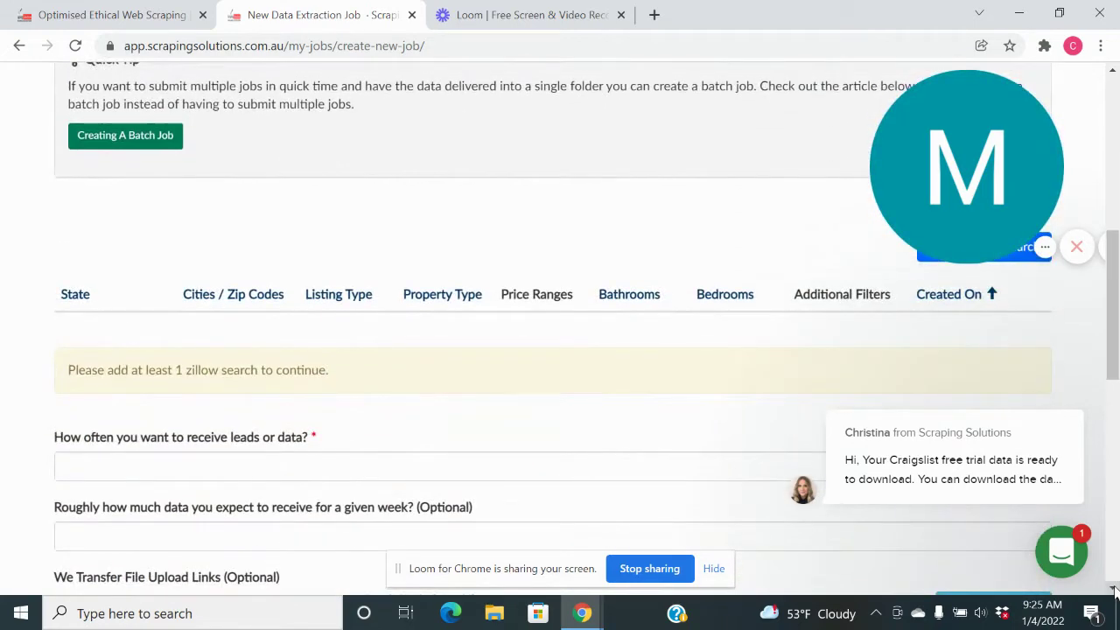
{"action": "left_click", "coordinate": [1114, 588]}
{"action": "mouse_move", "coordinate": [980, 182]}
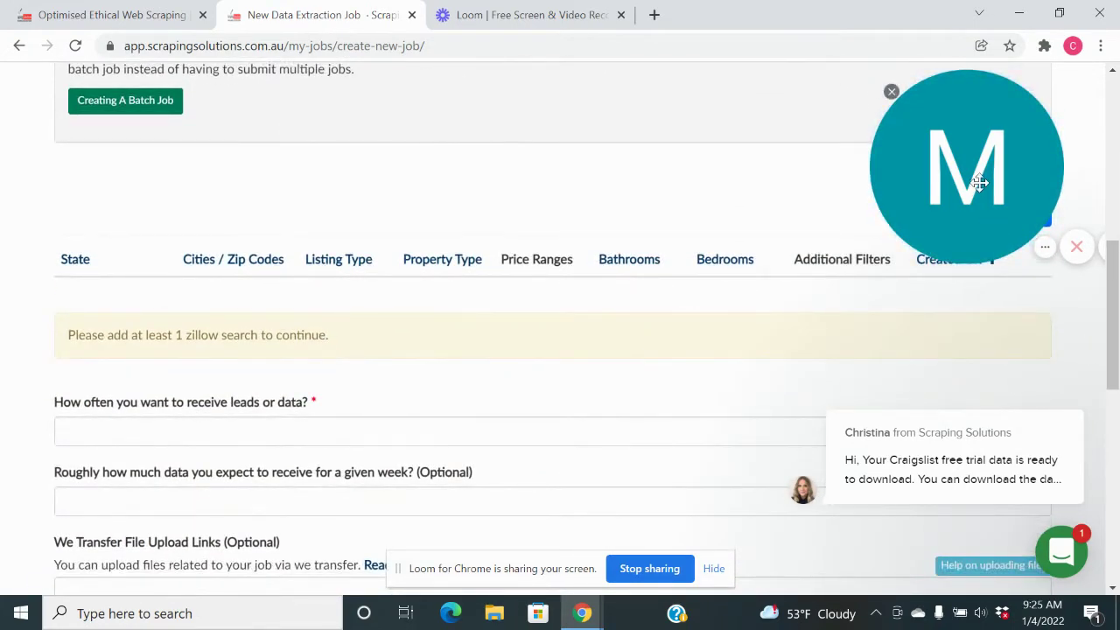
{"action": "left_click_drag", "start_coordinate": [981, 182], "coordinate": [820, 143]}
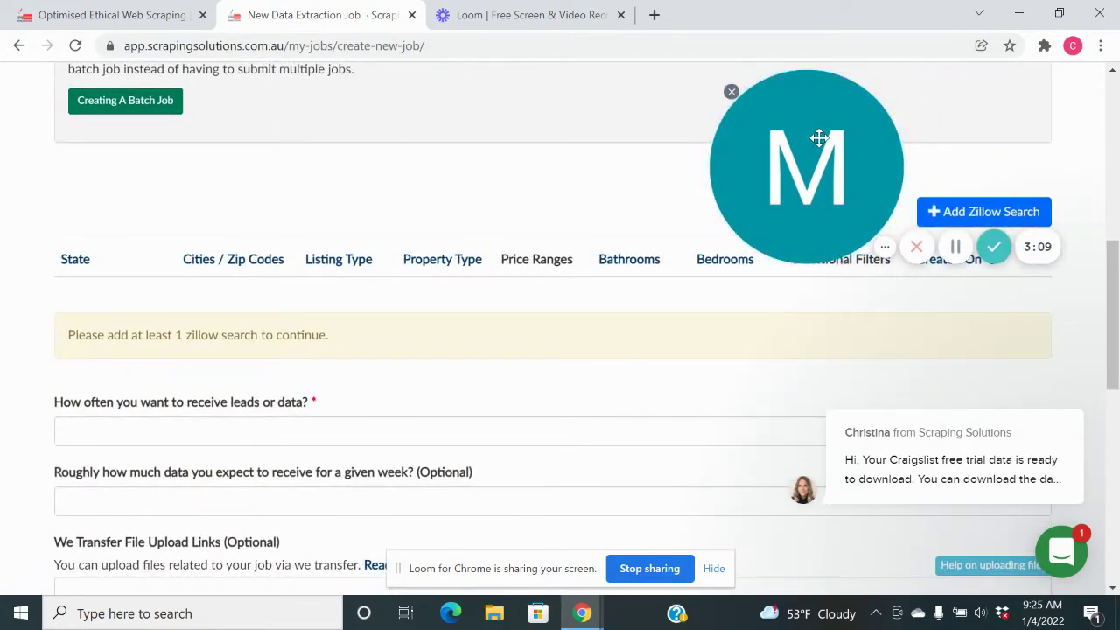
Step: Add a Zillow search for Arkansas with listing type For Sale (By Owner)
{"action": "left_click", "coordinate": [980, 213]}
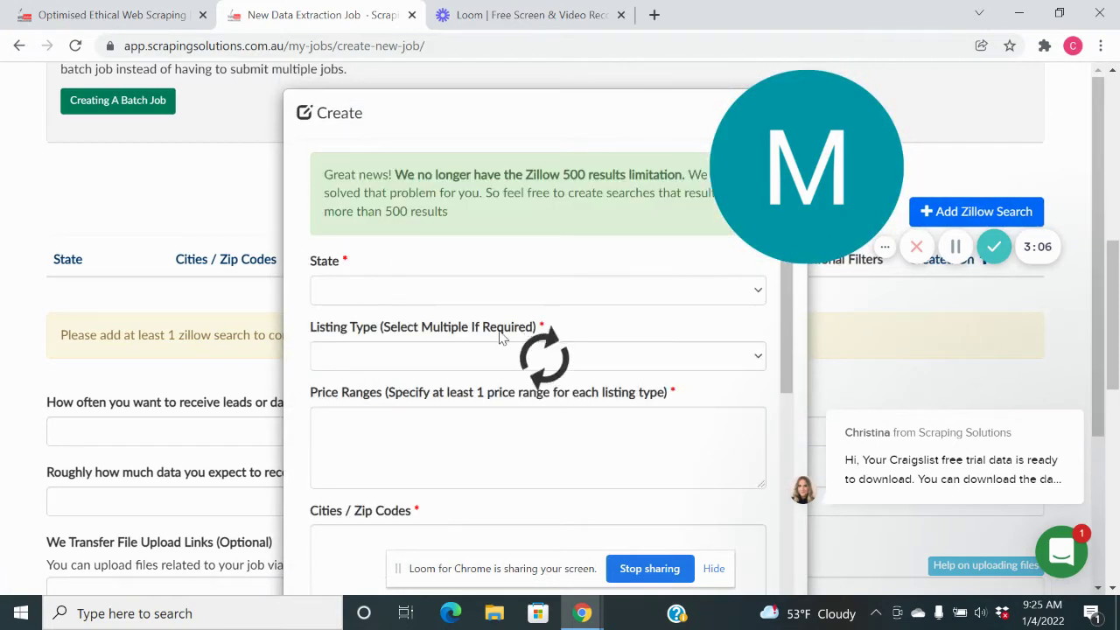
{"action": "left_click_drag", "start_coordinate": [768, 173], "coordinate": [1019, 54]}
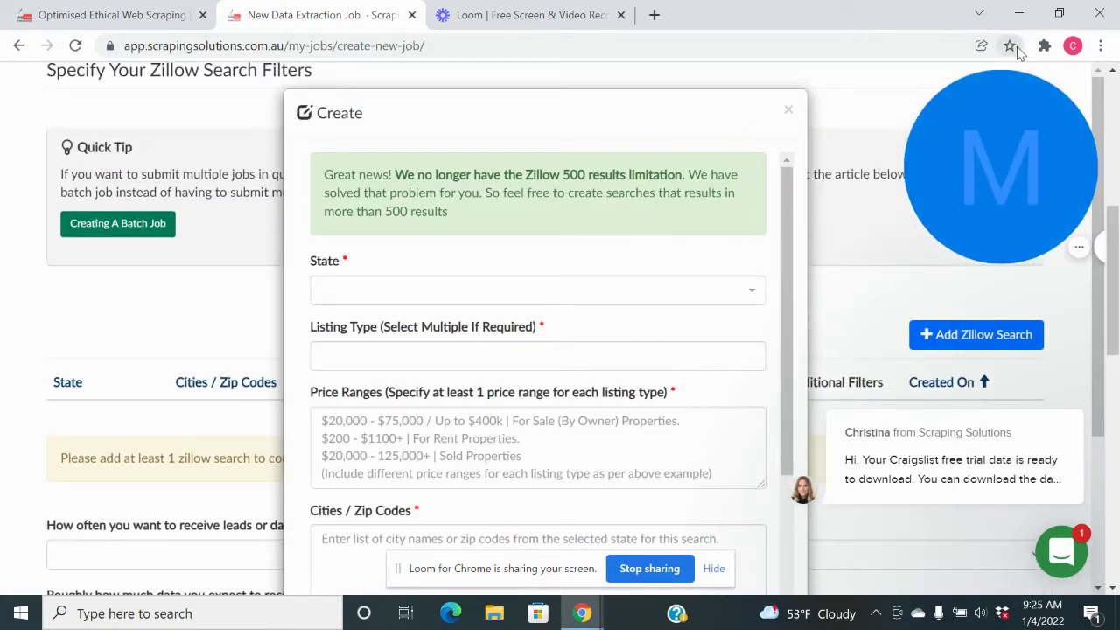
{"action": "left_click", "coordinate": [349, 302]}
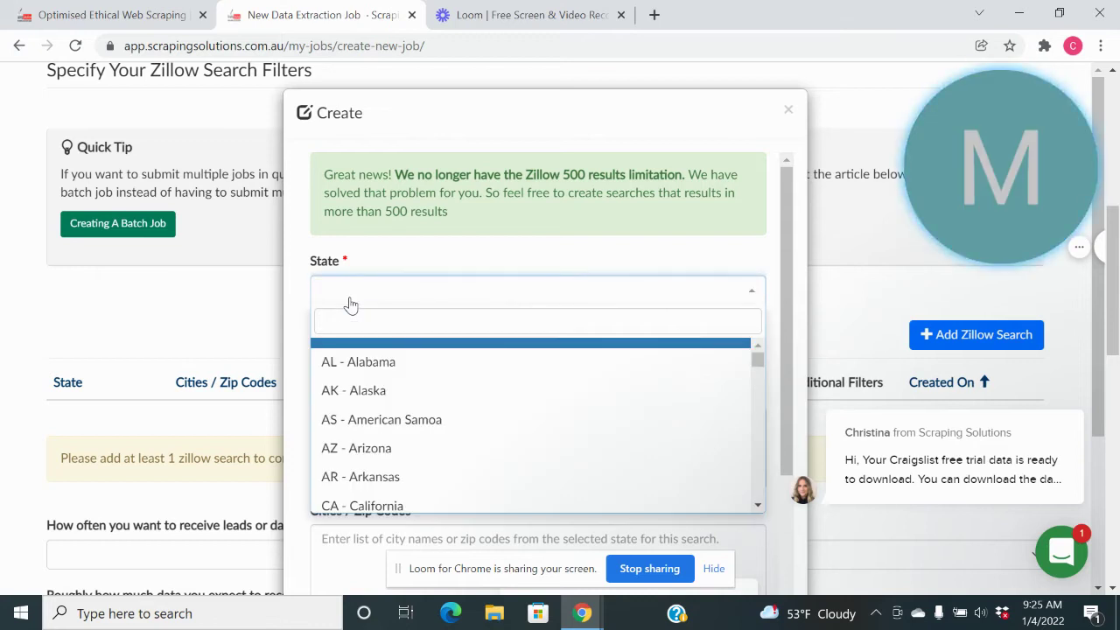
{"action": "left_click", "coordinate": [367, 474]}
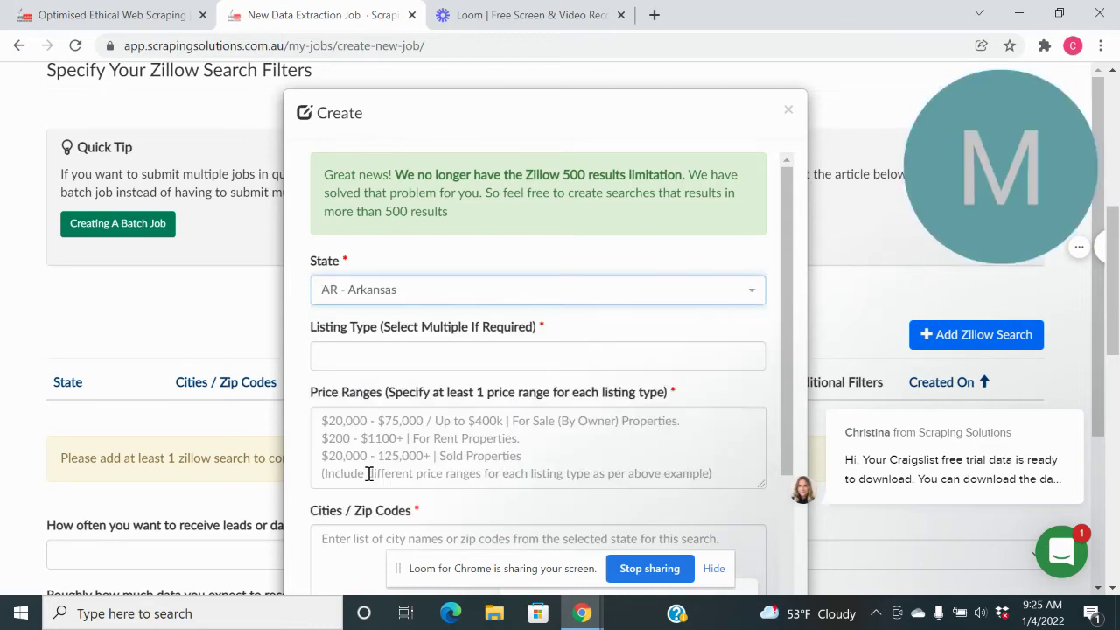
{"action": "left_click", "coordinate": [369, 356]}
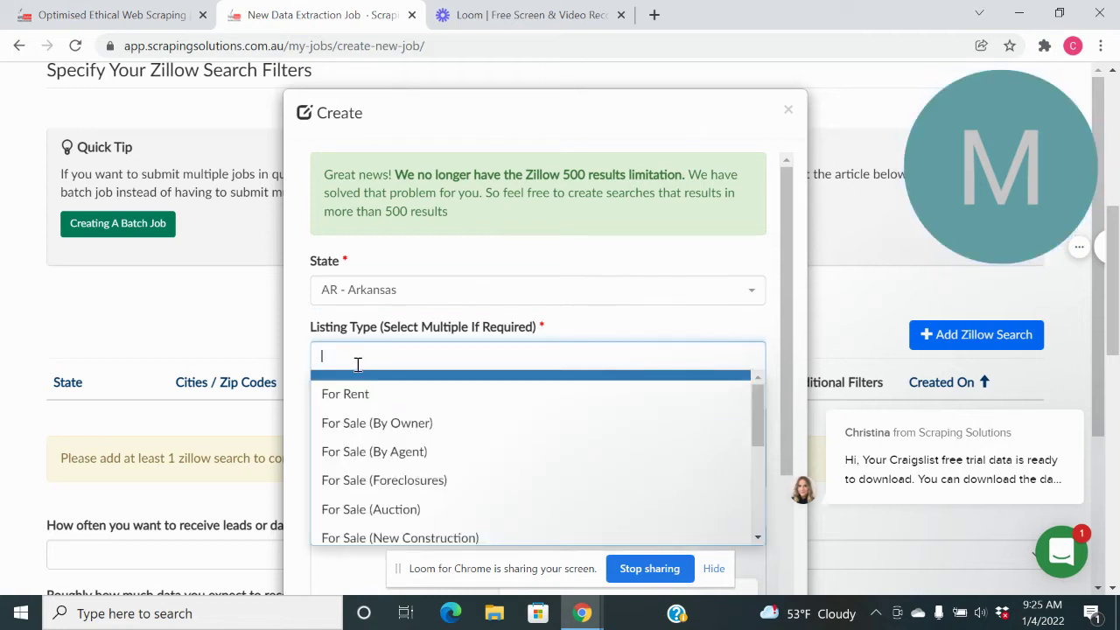
{"action": "left_click", "coordinate": [348, 425]}
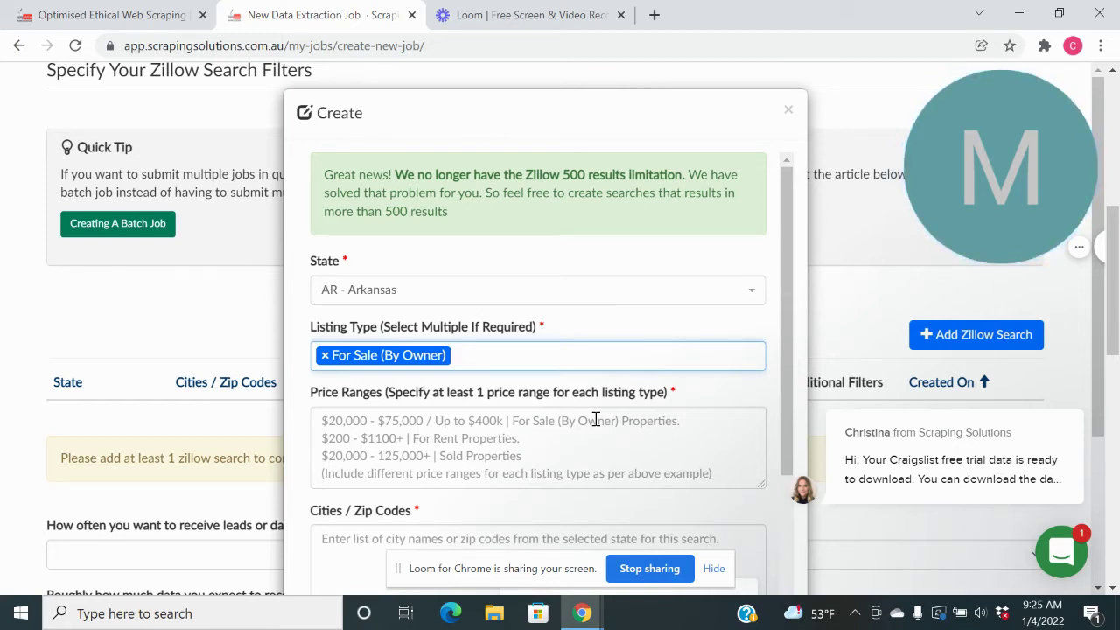
Step: Enter a price range of $80,000 to $300,000 and 'entire state' as cities / zip codes
{"action": "left_click", "coordinate": [335, 423]}
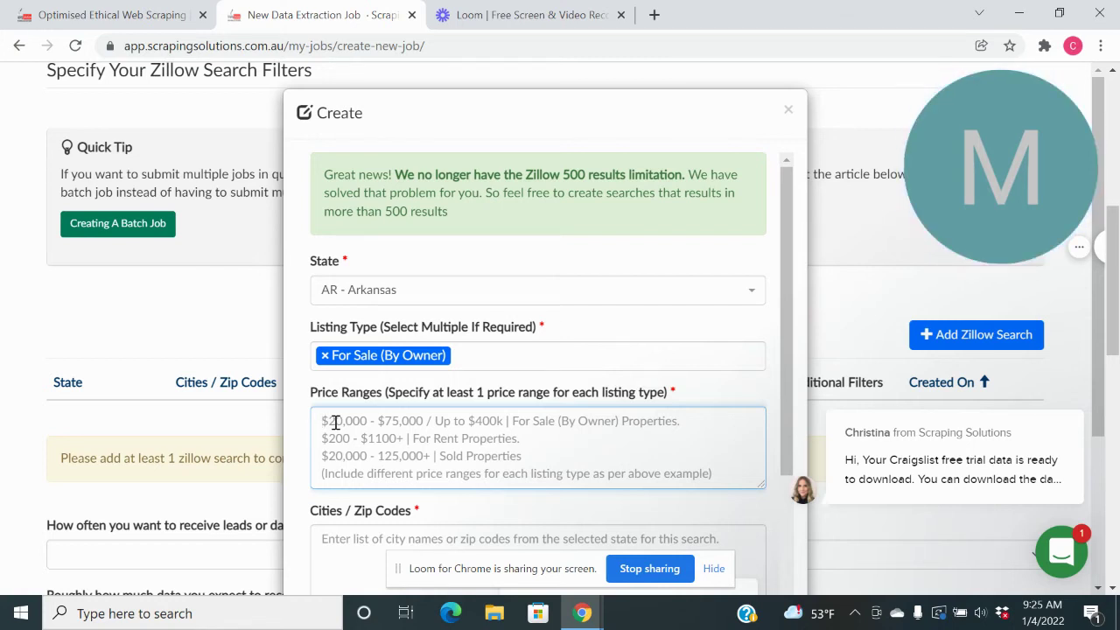
{"action": "type", "text": "$"}
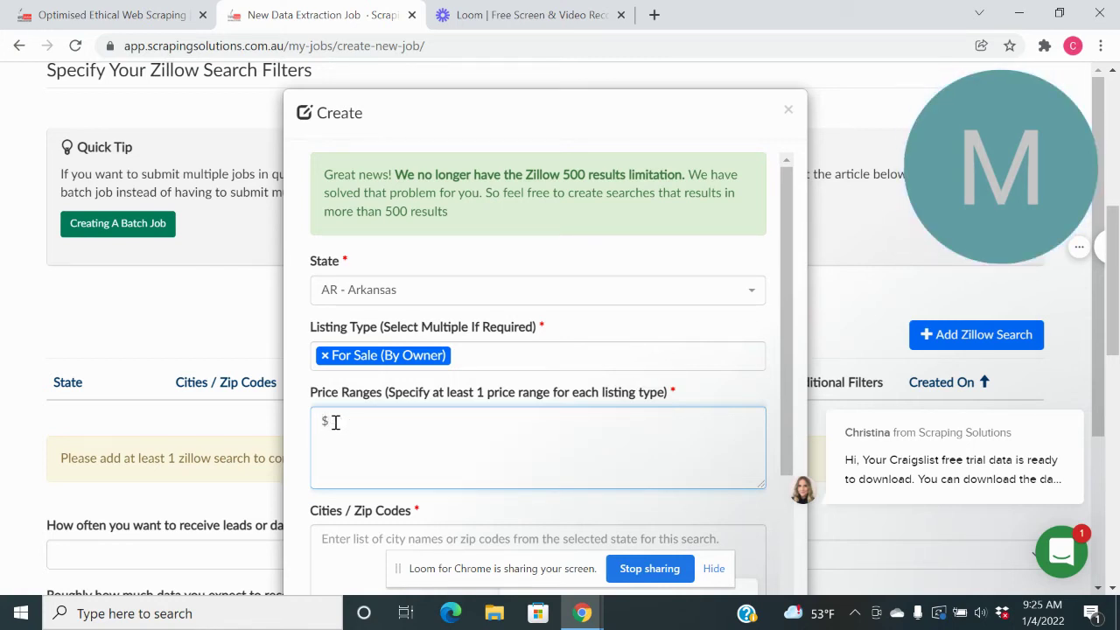
{"action": "type", "text": "80,000 to $300,000"}
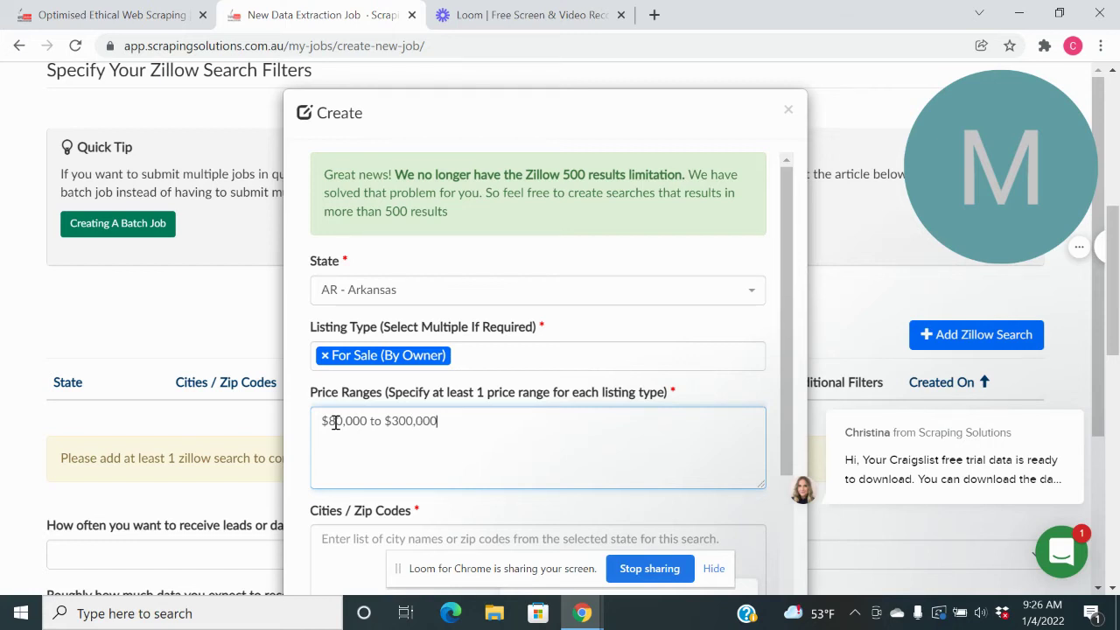
{"action": "left_click", "coordinate": [783, 454]}
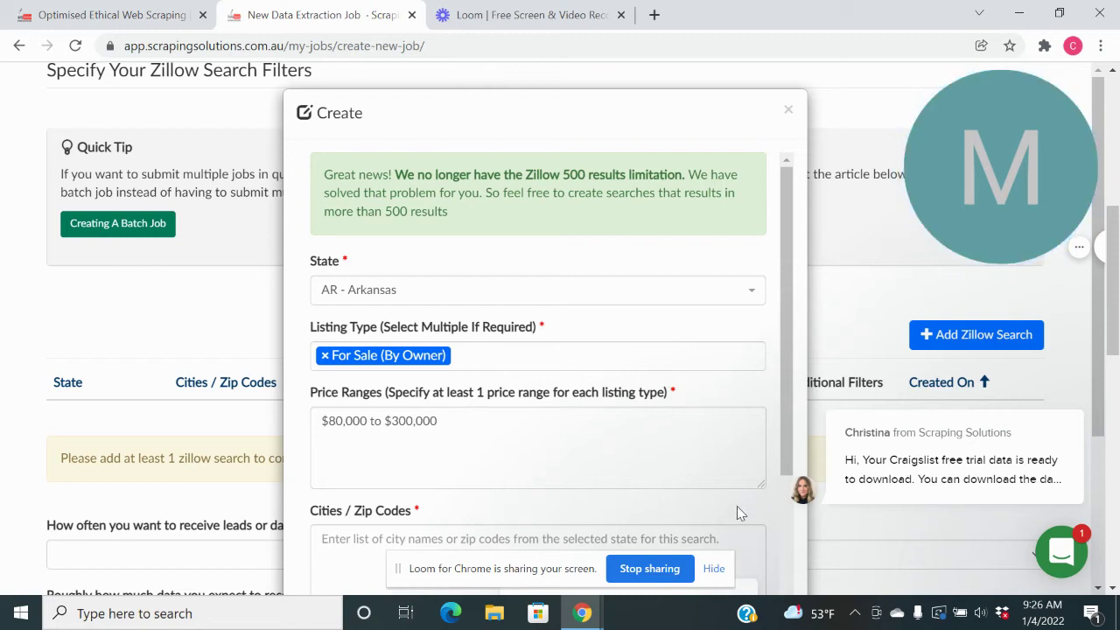
{"action": "left_click", "coordinate": [328, 544]}
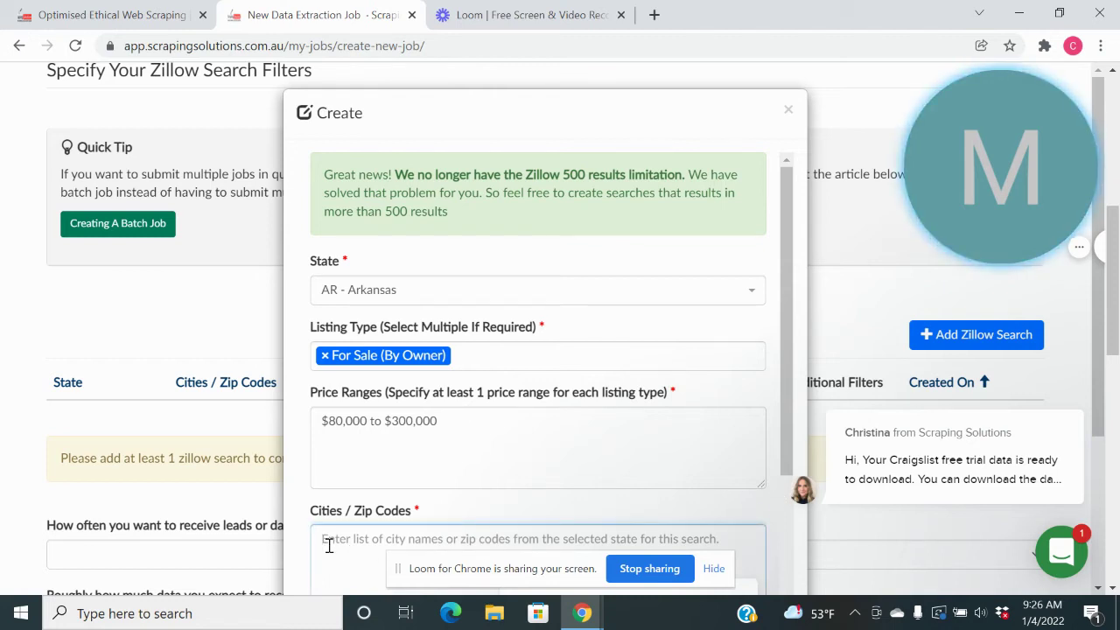
{"action": "type", "text": "cntire "}
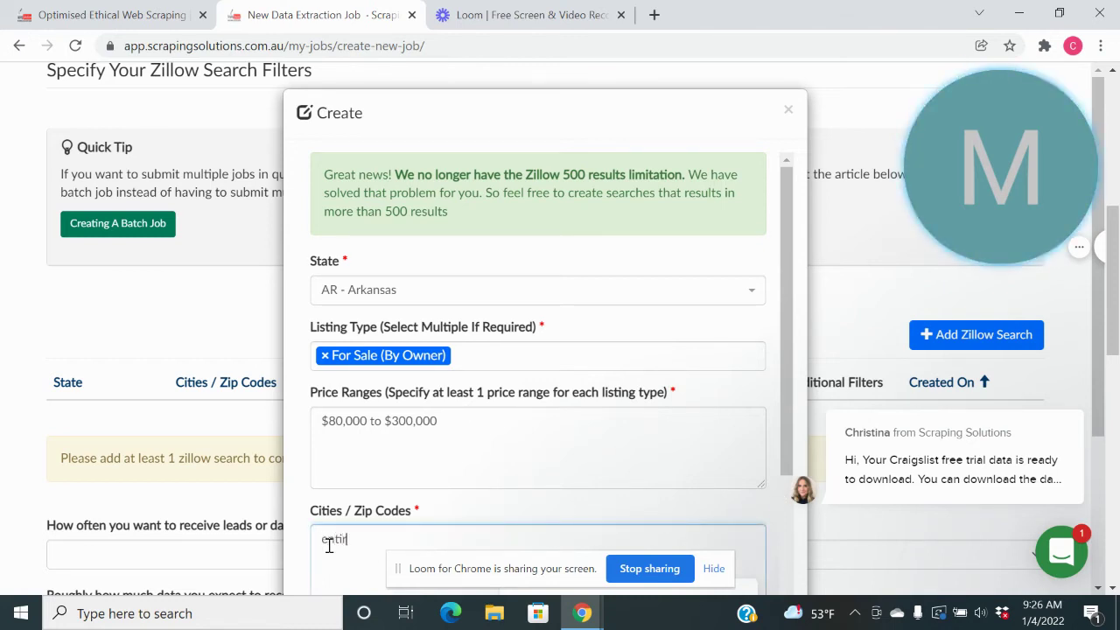
{"action": "type", "text": "state"}
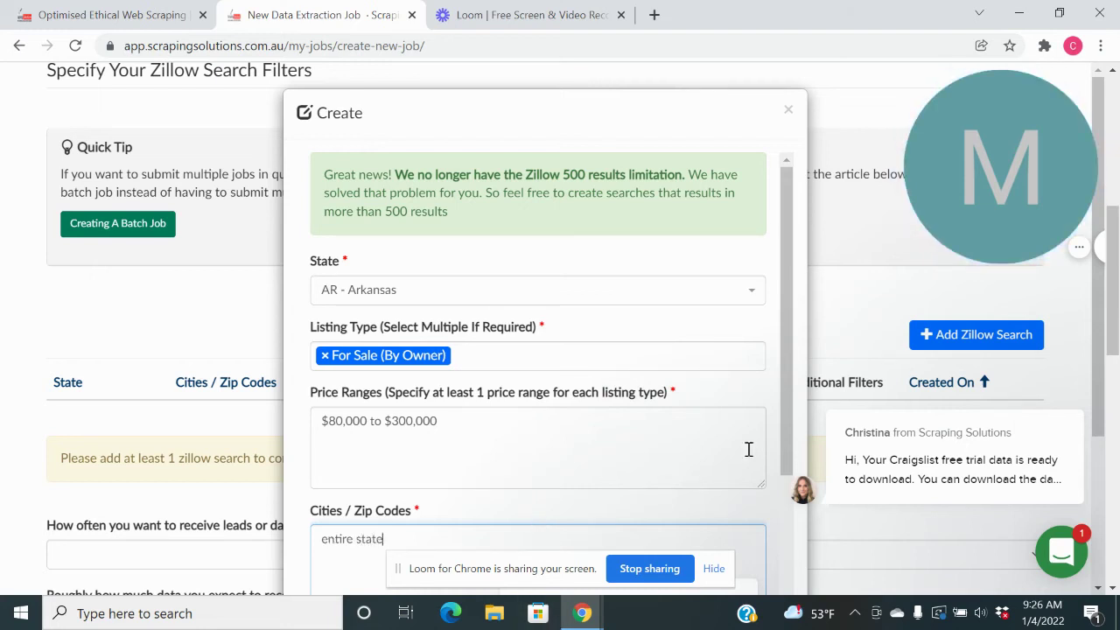
{"action": "left_click_drag", "start_coordinate": [786, 470], "coordinate": [788, 488]}
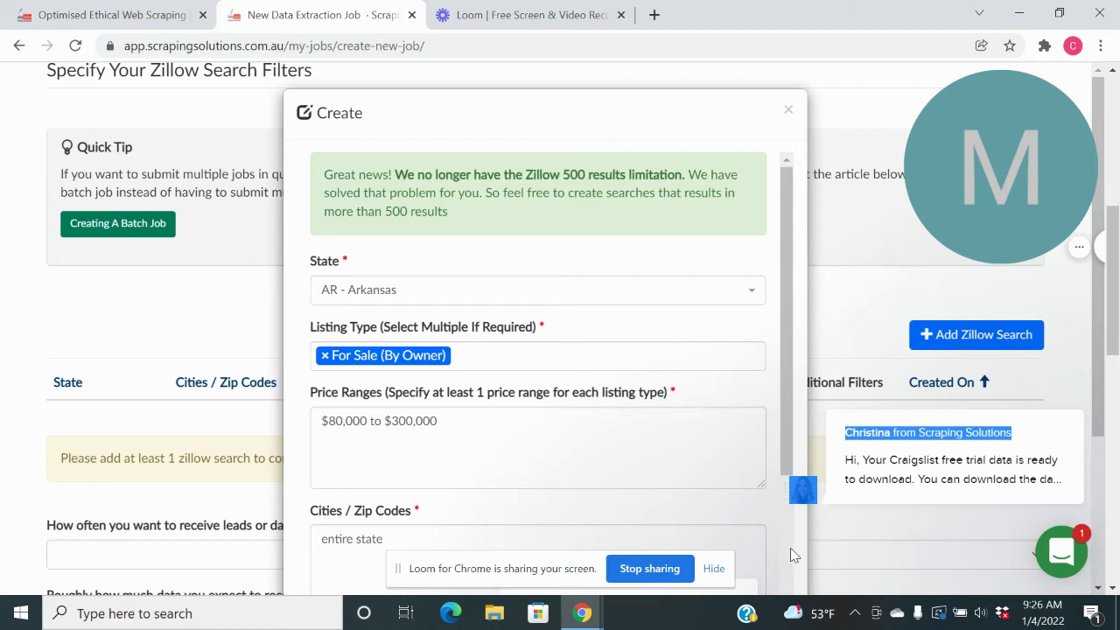
Step: Set the search's property type to Houses
{"action": "scroll", "coordinate": [786, 549], "scroll_direction": "down", "scroll_amount": 5}
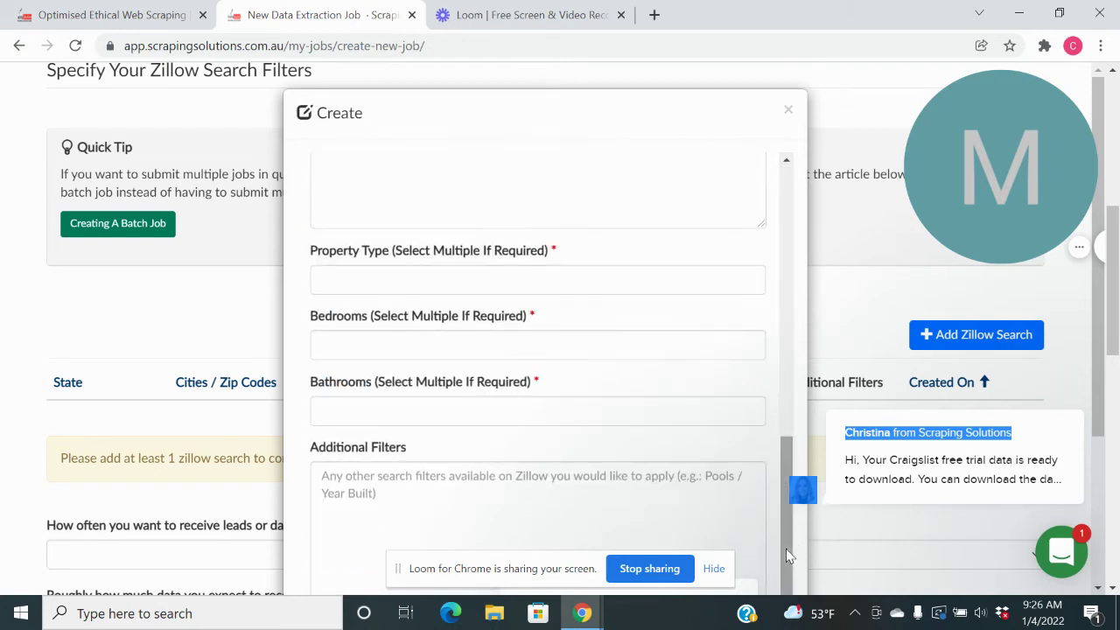
{"action": "left_click", "coordinate": [786, 162]}
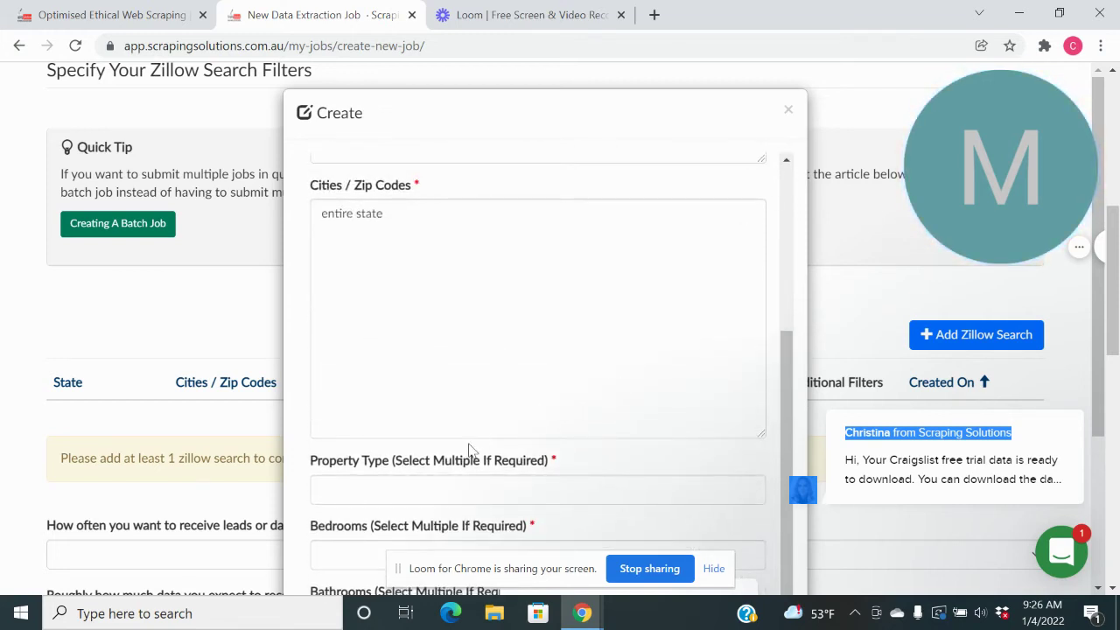
{"action": "left_click", "coordinate": [388, 495]}
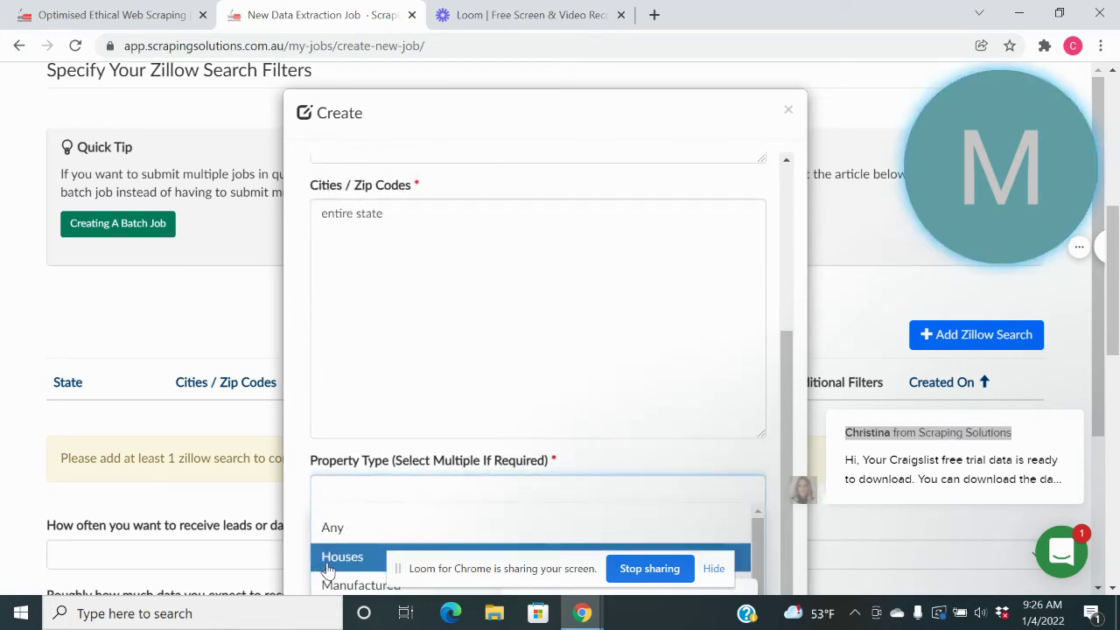
{"action": "left_click", "coordinate": [326, 560]}
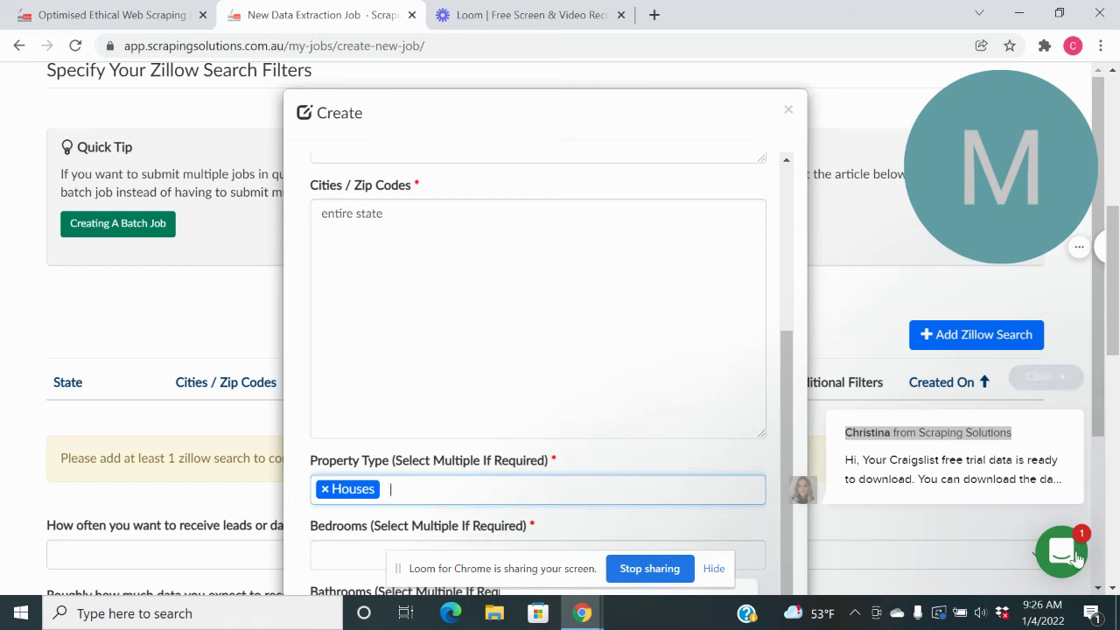
Step: Require 2+ bedrooms and accept Any number of bathrooms
{"action": "scroll", "coordinate": [725, 448], "scroll_direction": "down", "scroll_amount": 3}
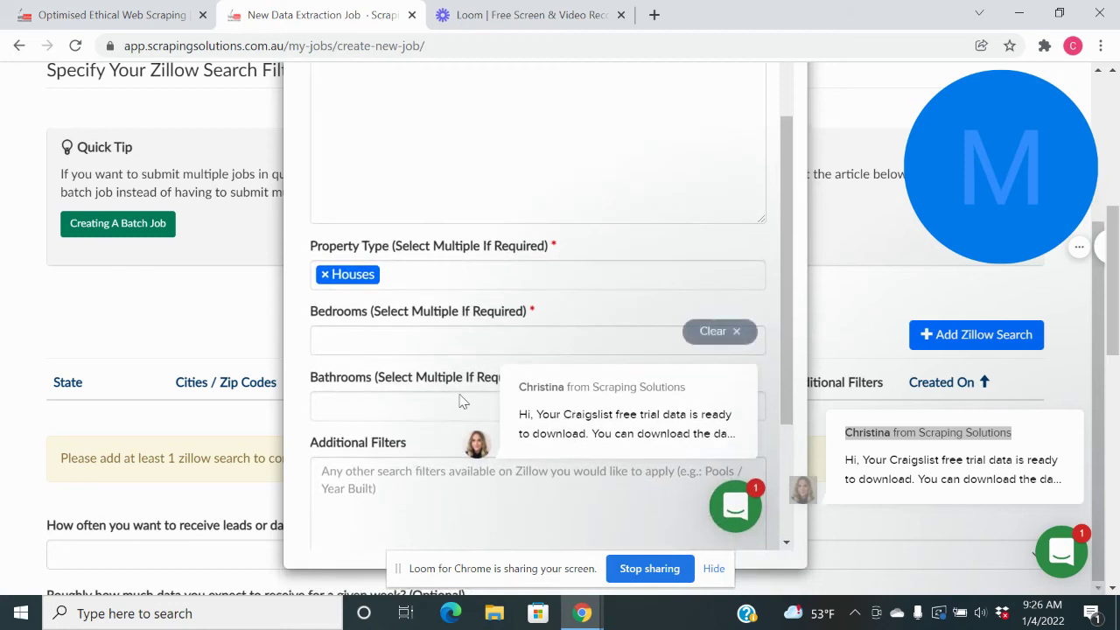
{"action": "left_click", "coordinate": [358, 340]}
{"action": "type", "text": "2"}
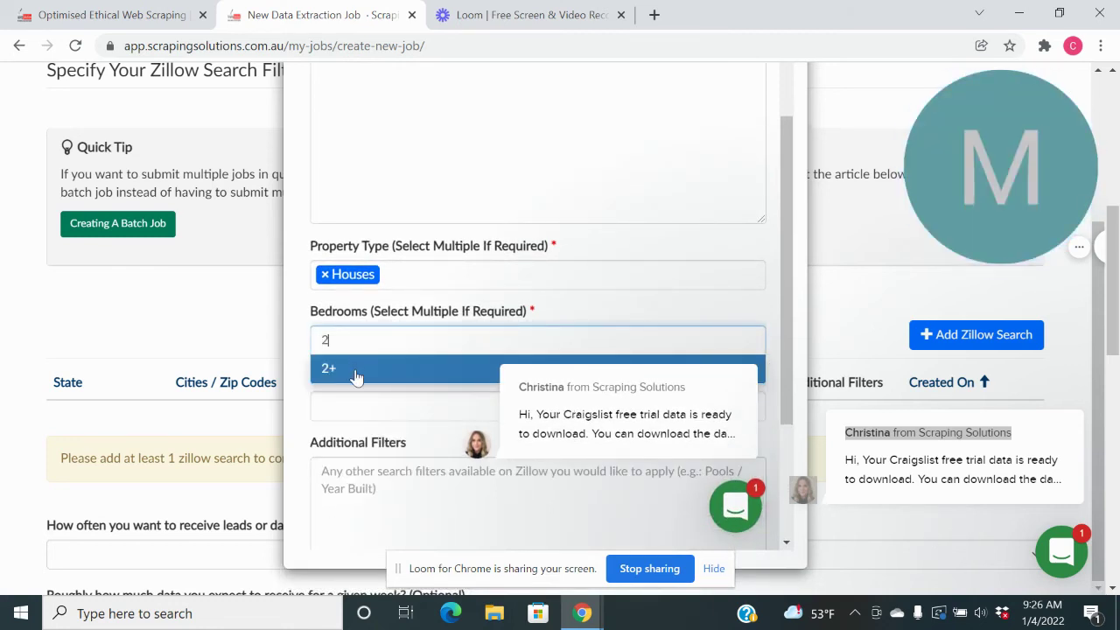
{"action": "left_click", "coordinate": [357, 373]}
{"action": "left_click", "coordinate": [324, 409]}
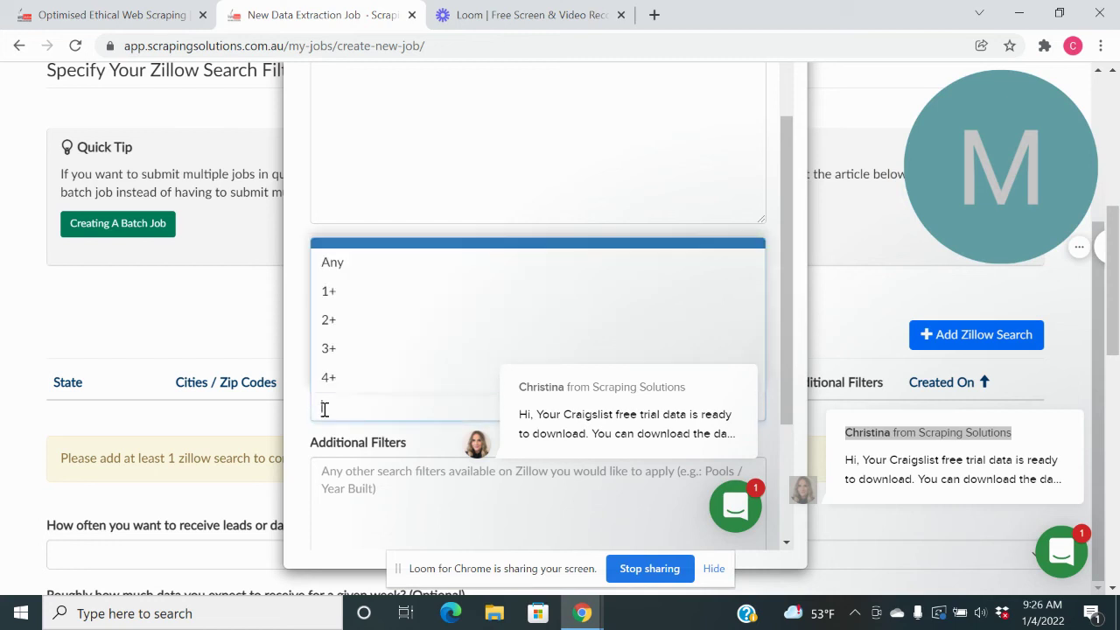
{"action": "left_click", "coordinate": [336, 269]}
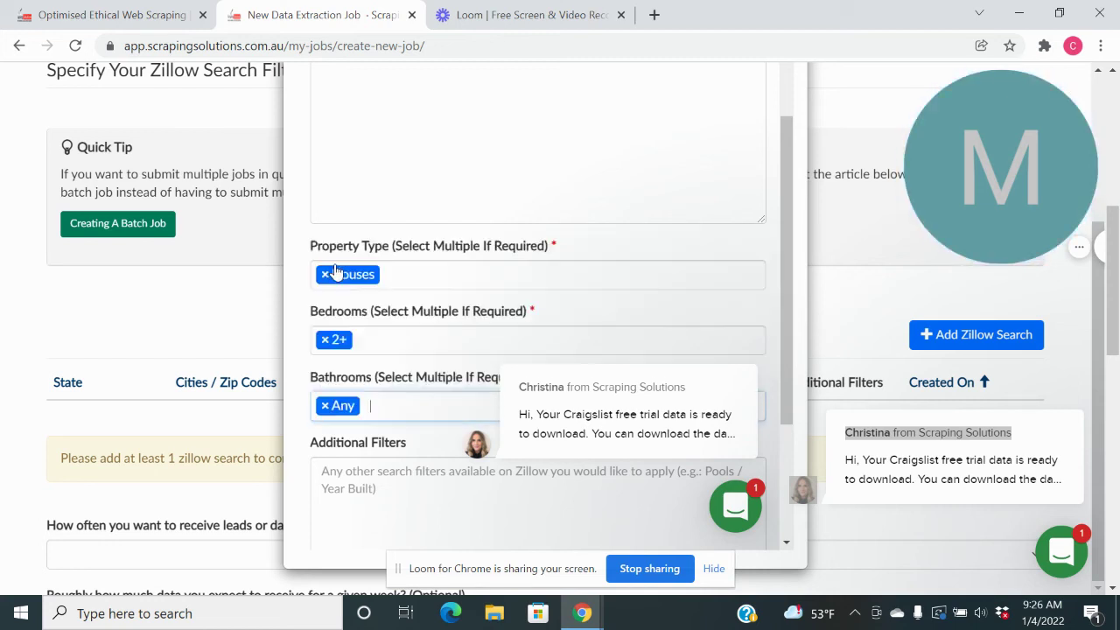
{"action": "left_click", "coordinate": [787, 542]}
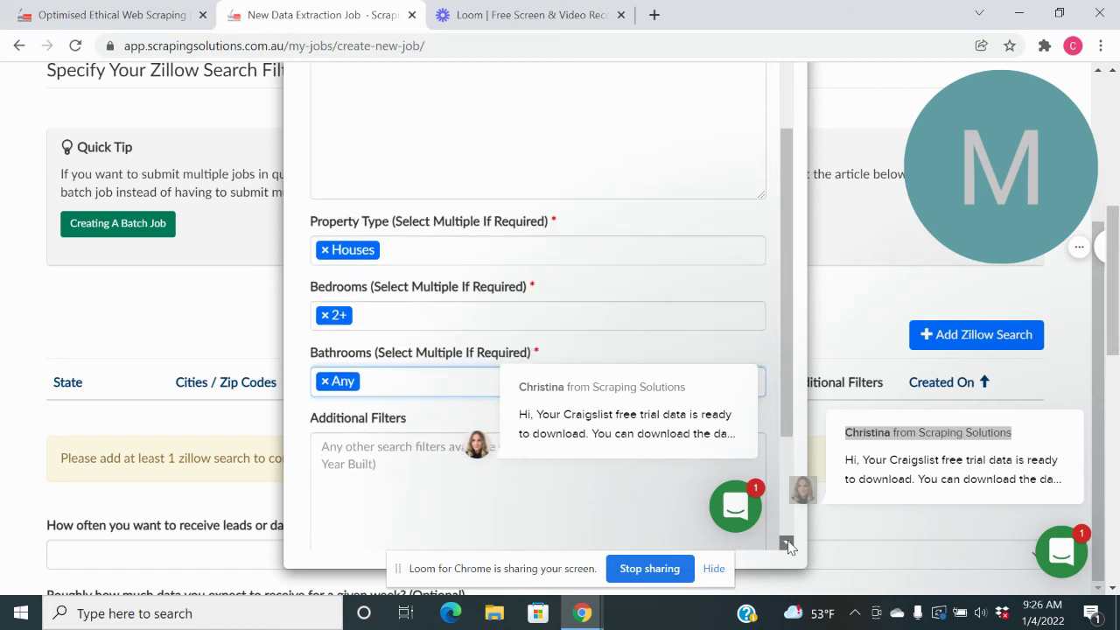
{"action": "left_click", "coordinate": [786, 542]}
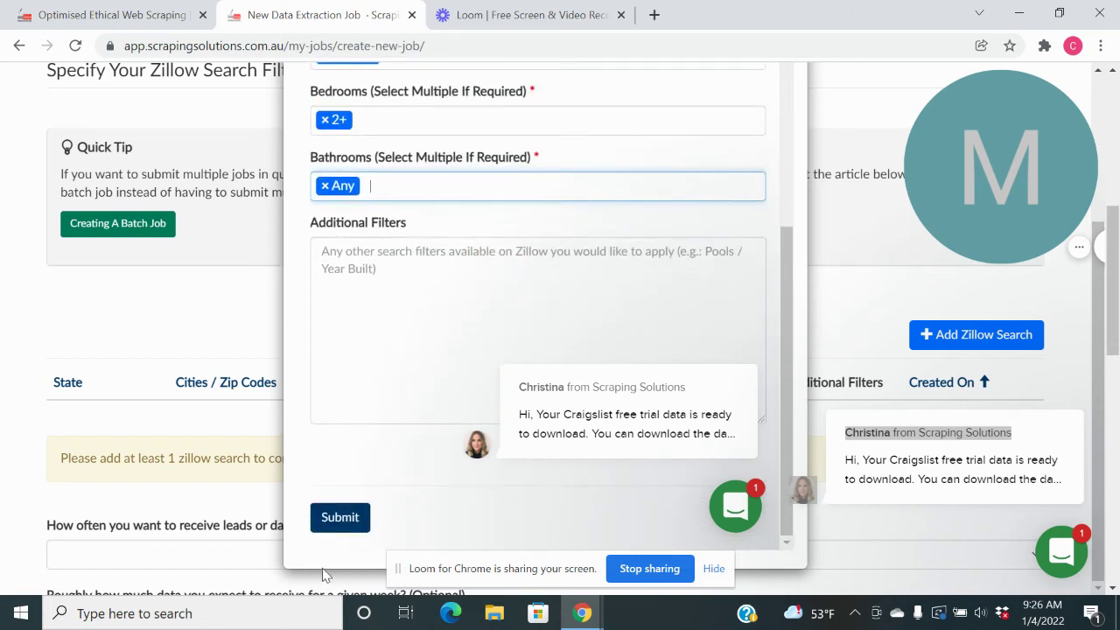
Step: Submit the Arkansas search and set delivery frequency to Once Off Extraction
{"action": "left_click", "coordinate": [334, 521]}
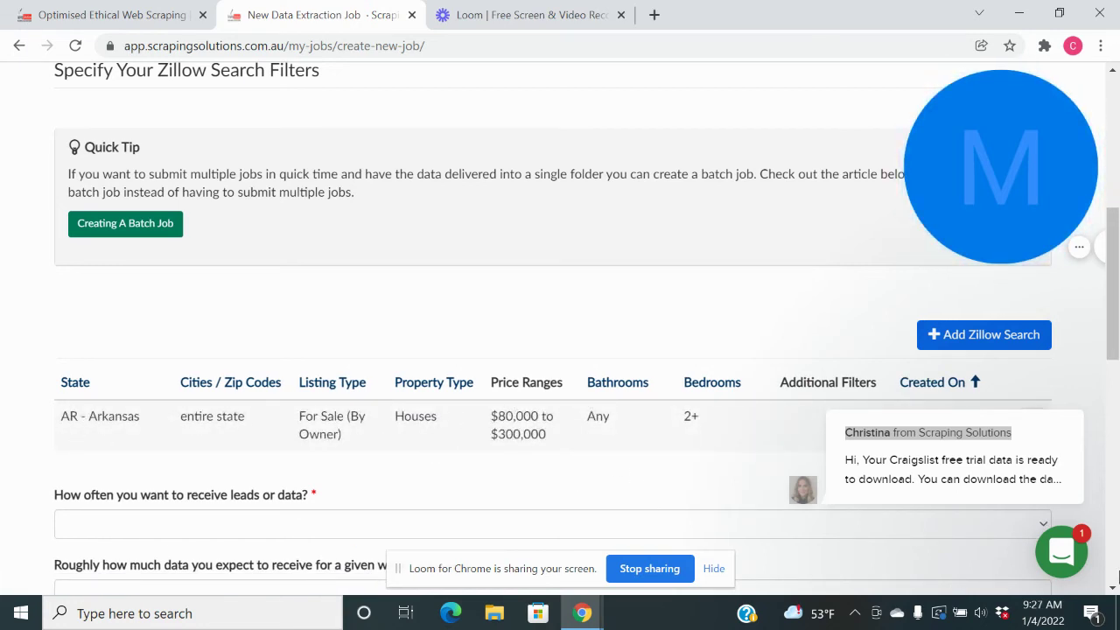
{"action": "left_click", "coordinate": [1112, 592]}
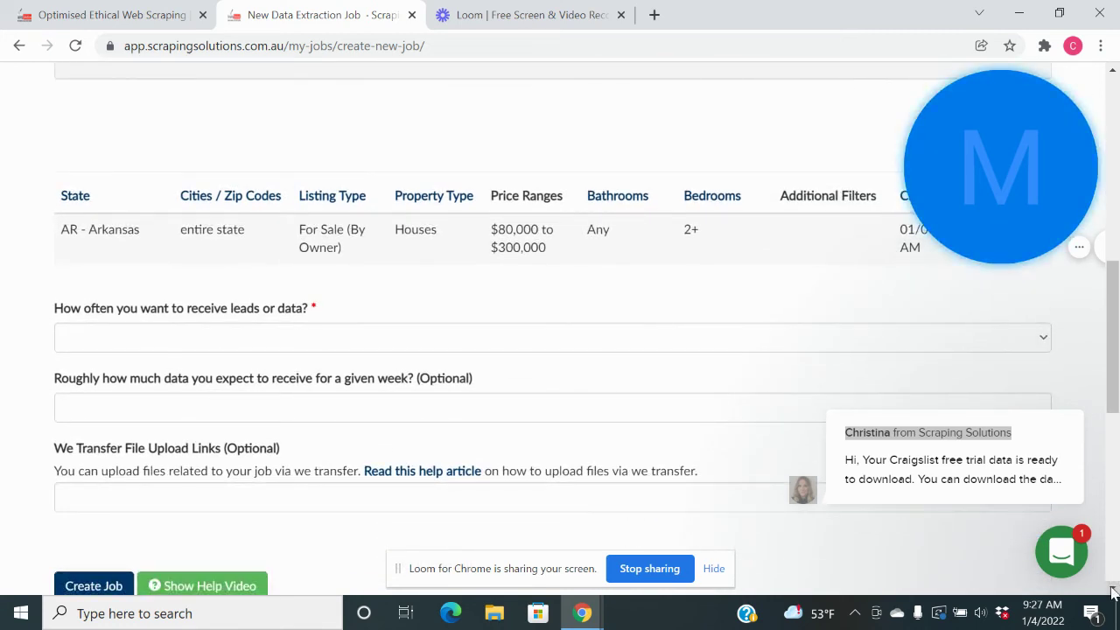
{"action": "left_click", "coordinate": [105, 343]}
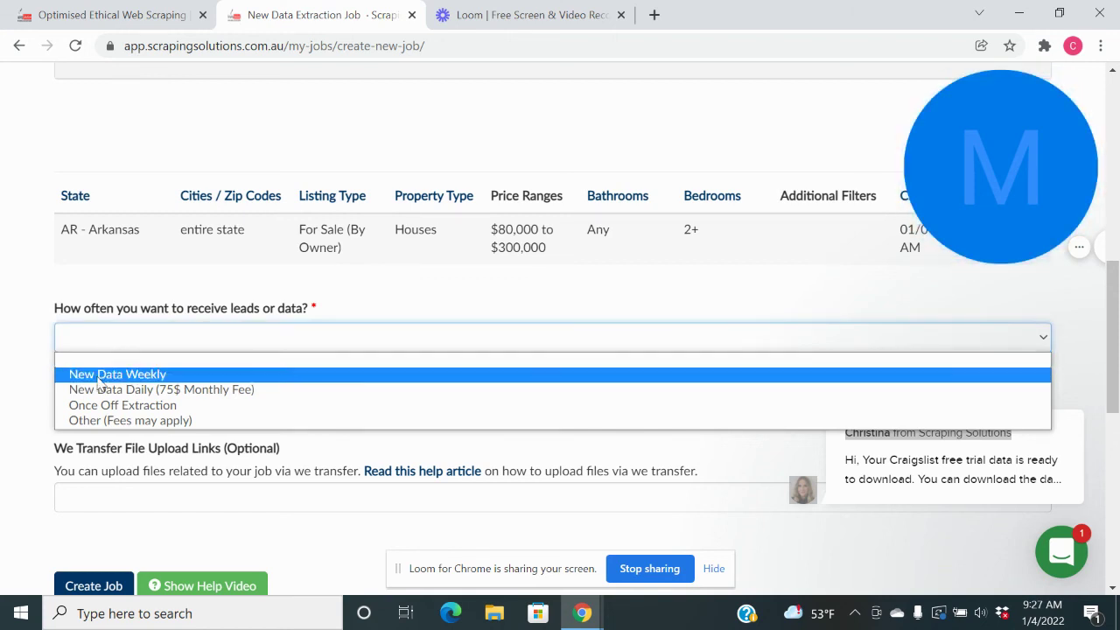
{"action": "left_click", "coordinate": [106, 408]}
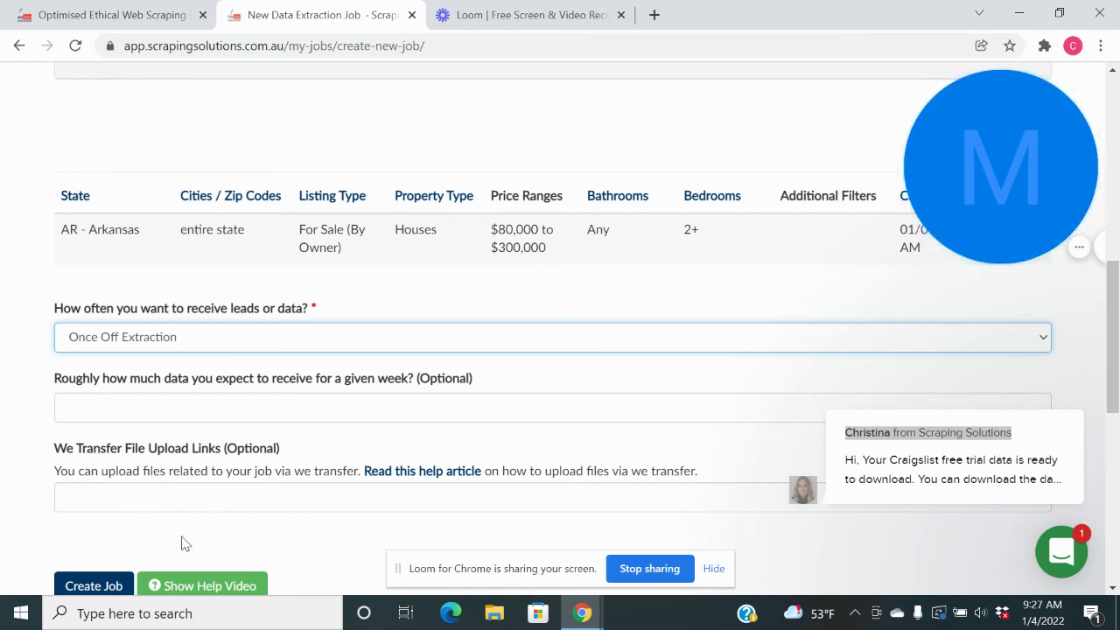
Step: Create the 'Ark' extraction job and wait for the Job Created Successfully confirmation
{"action": "left_click", "coordinate": [95, 588]}
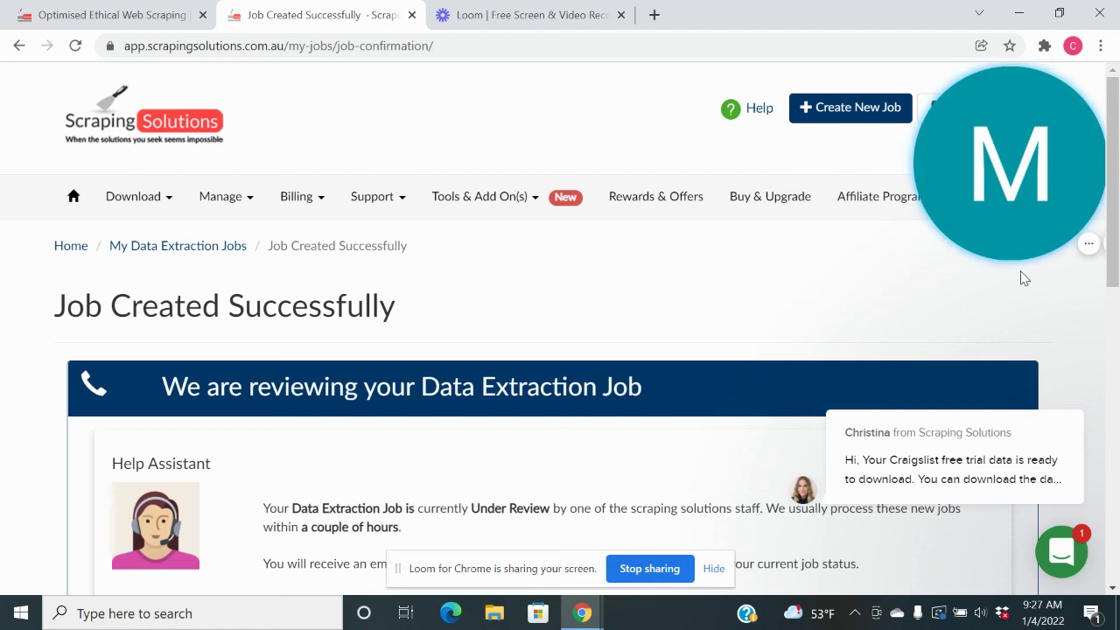
{"action": "mouse_move", "coordinate": [998, 202]}
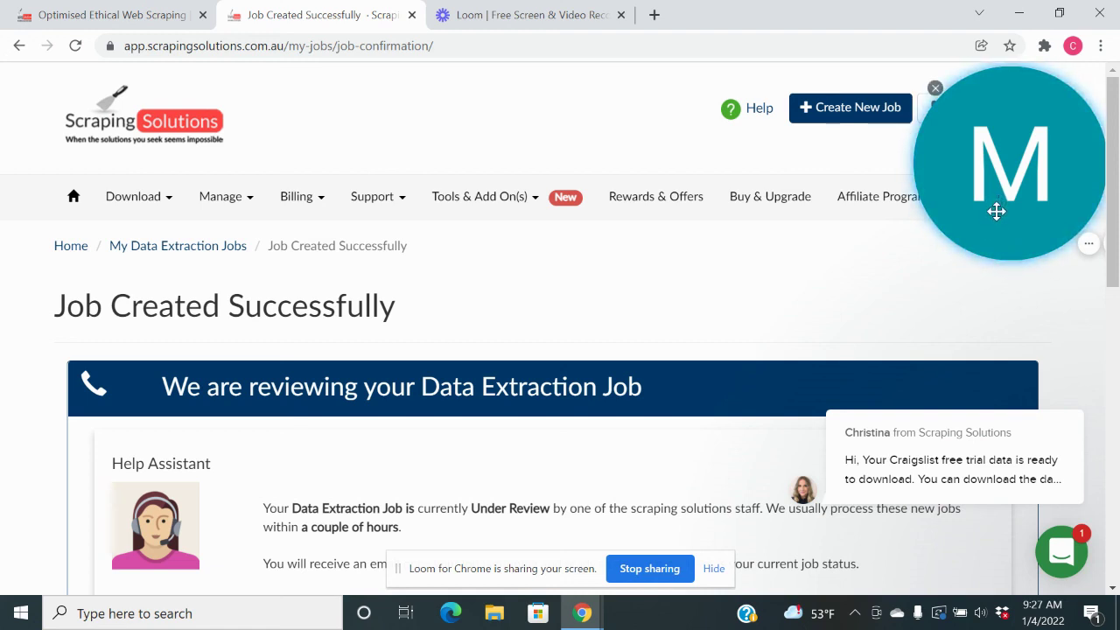
{"action": "left_click_drag", "start_coordinate": [996, 211], "coordinate": [523, 175]}
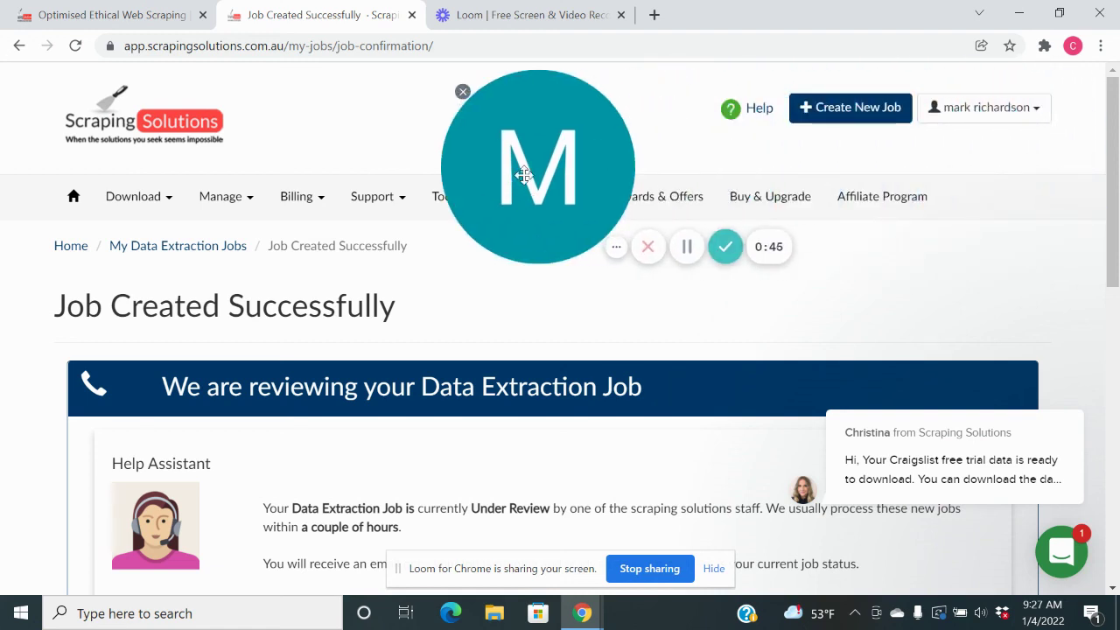